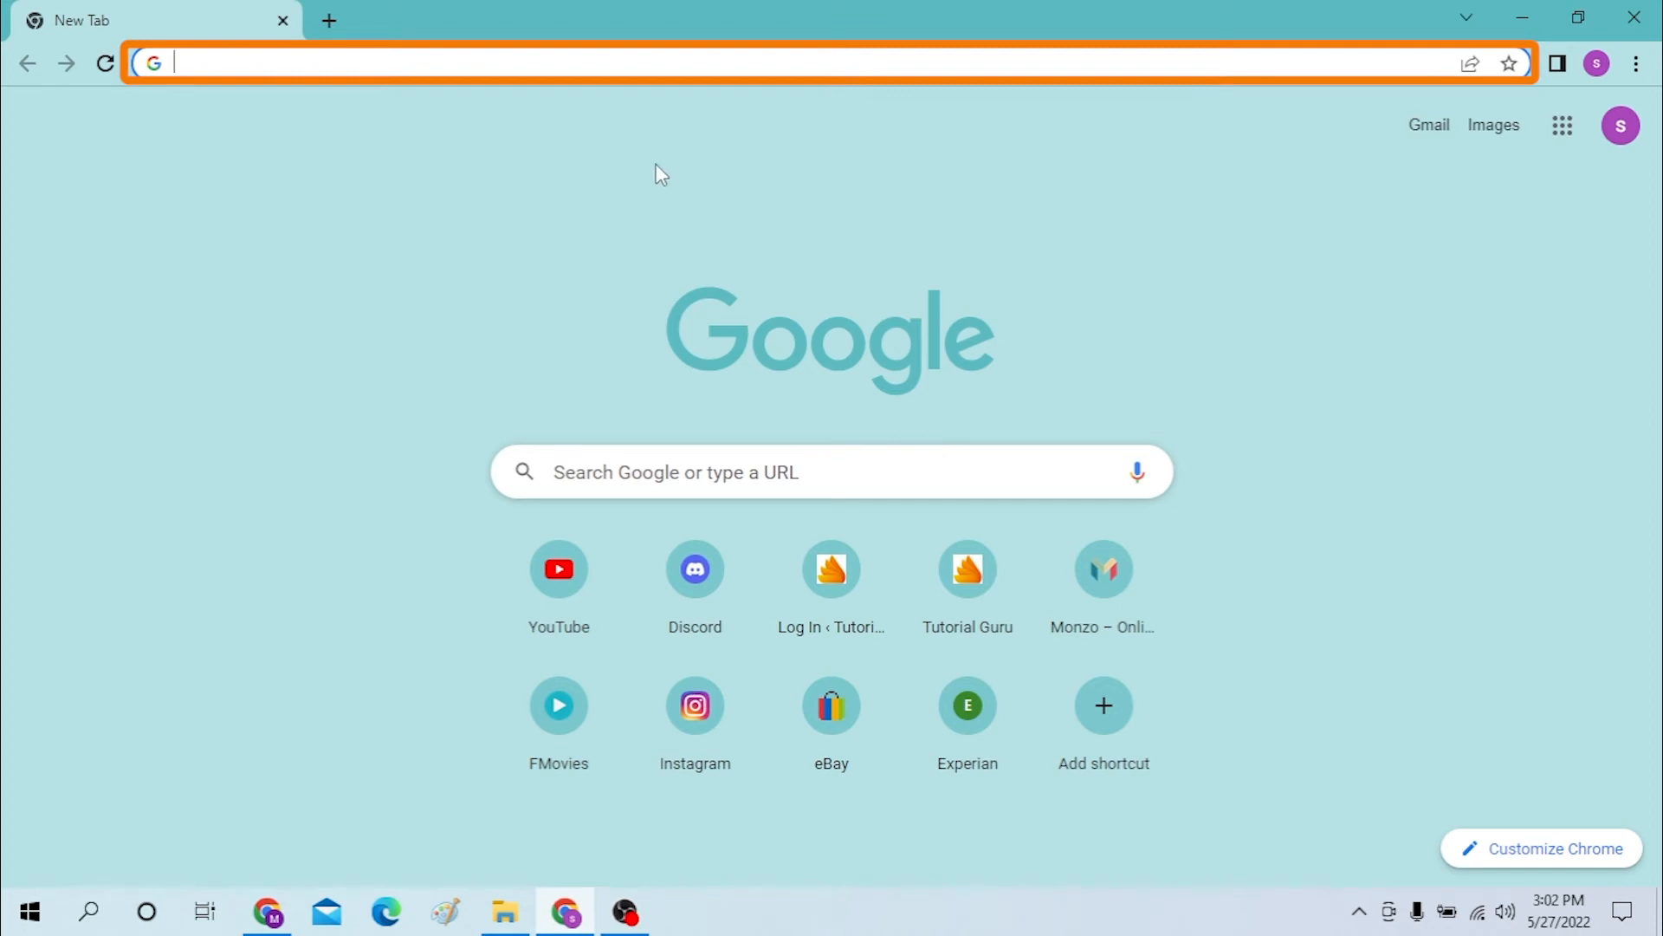
Go to nestpenions.org.uk in the first tab and open a second blank tab.
click(653, 62)
text(nest)
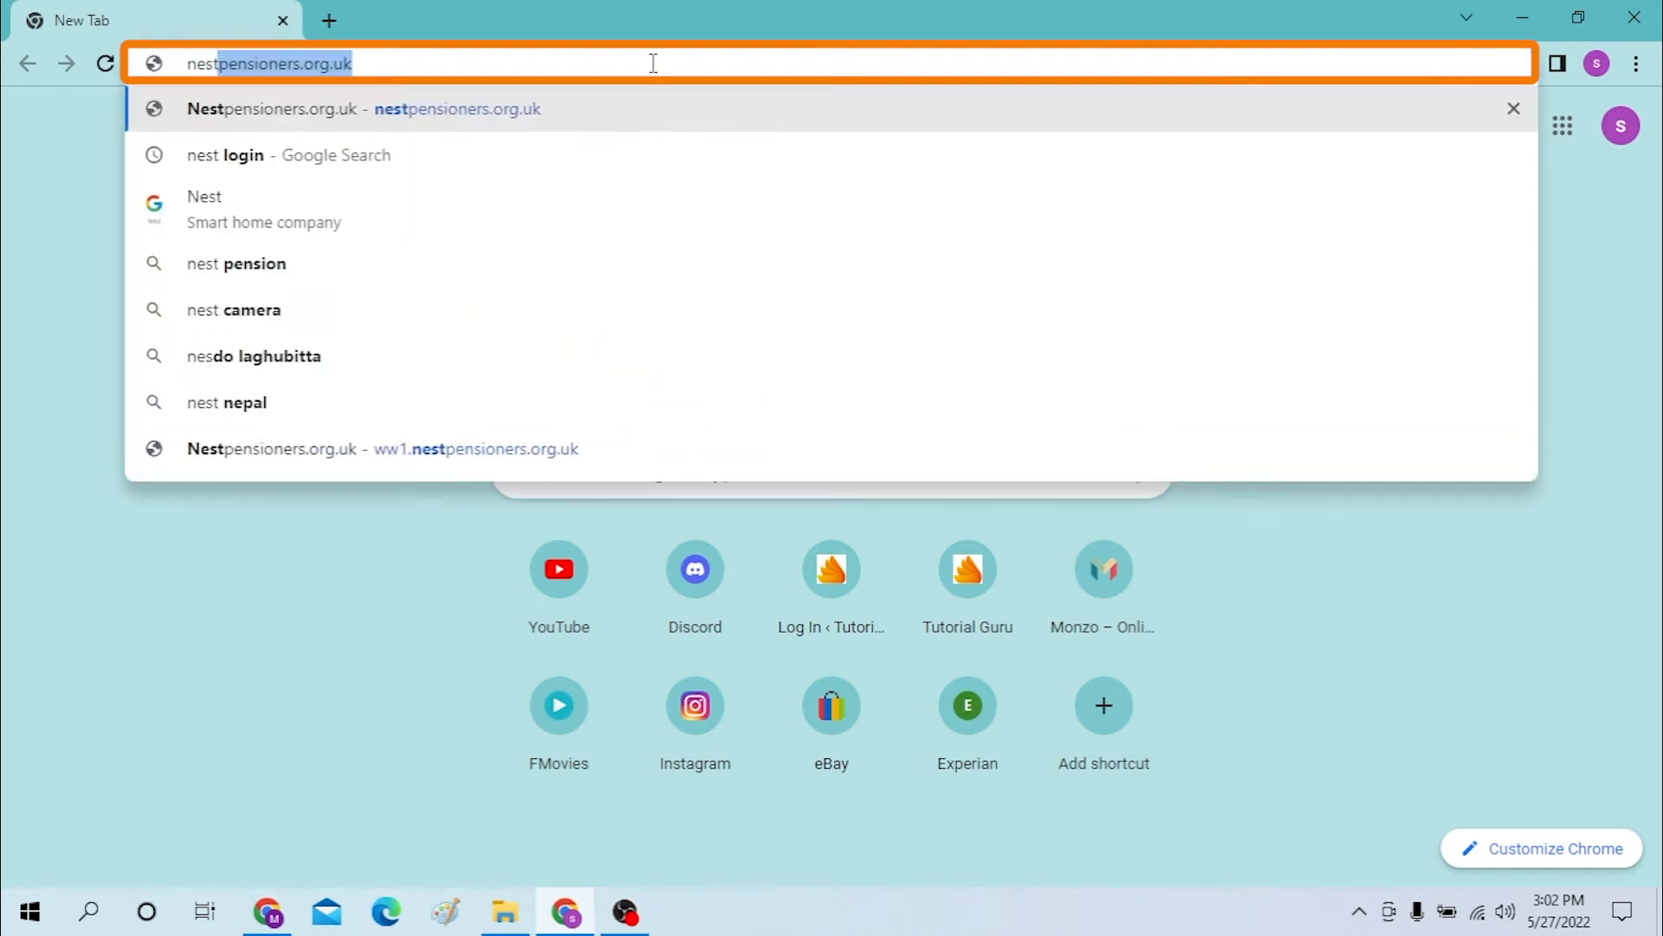
text(pe)
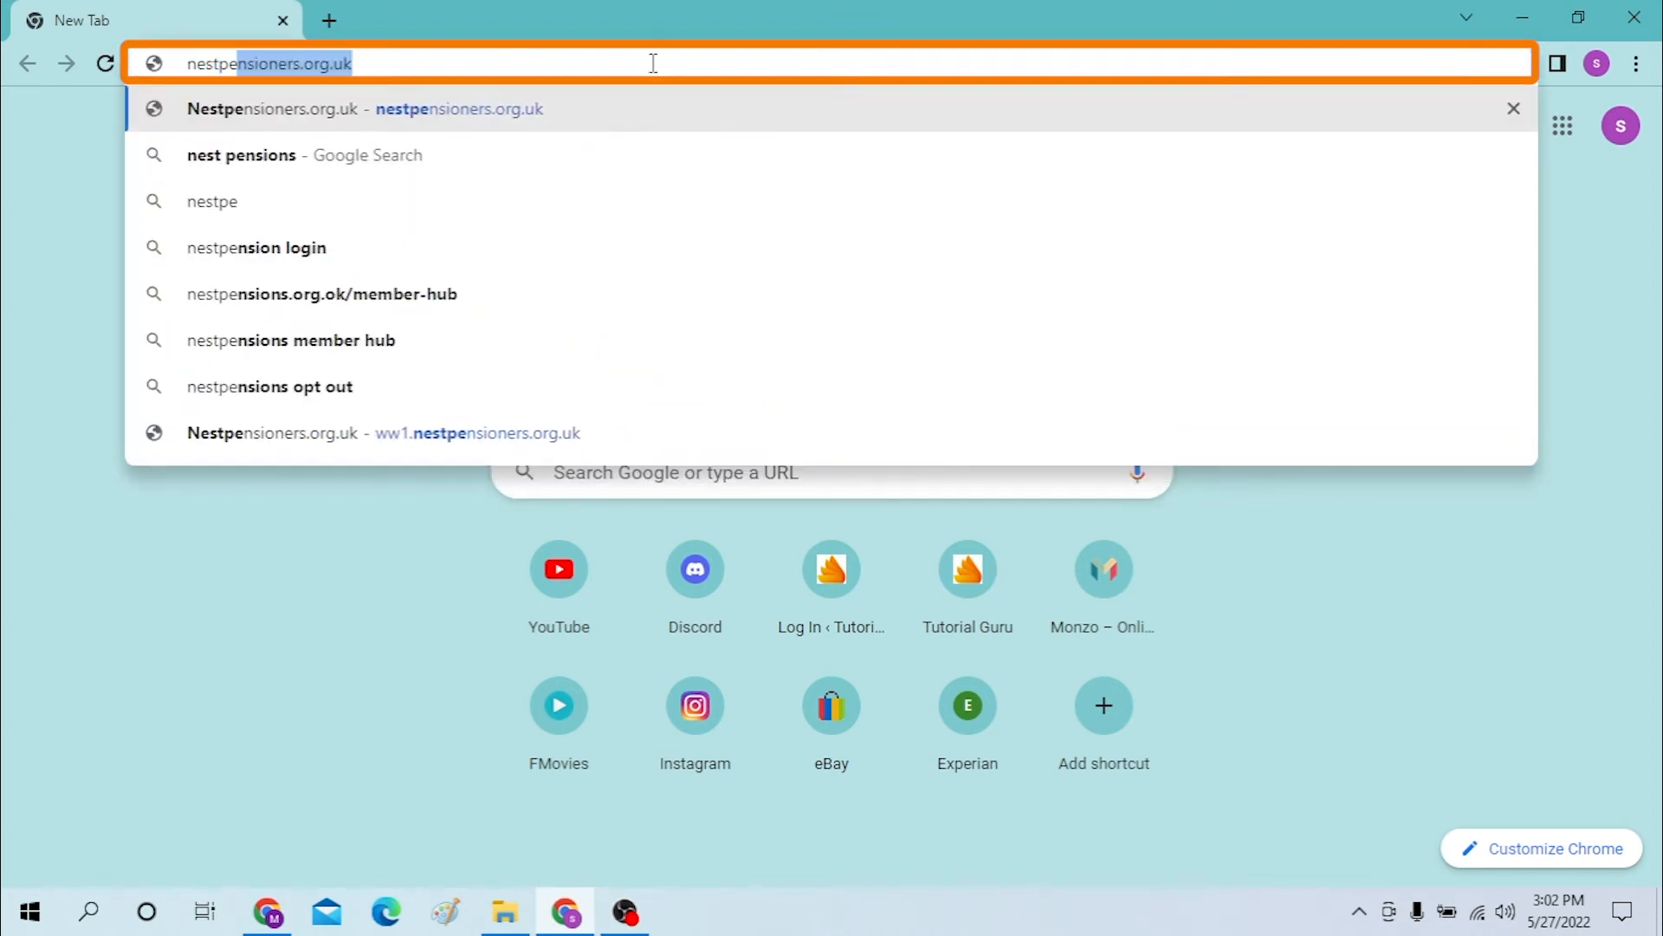
text(nions.o)
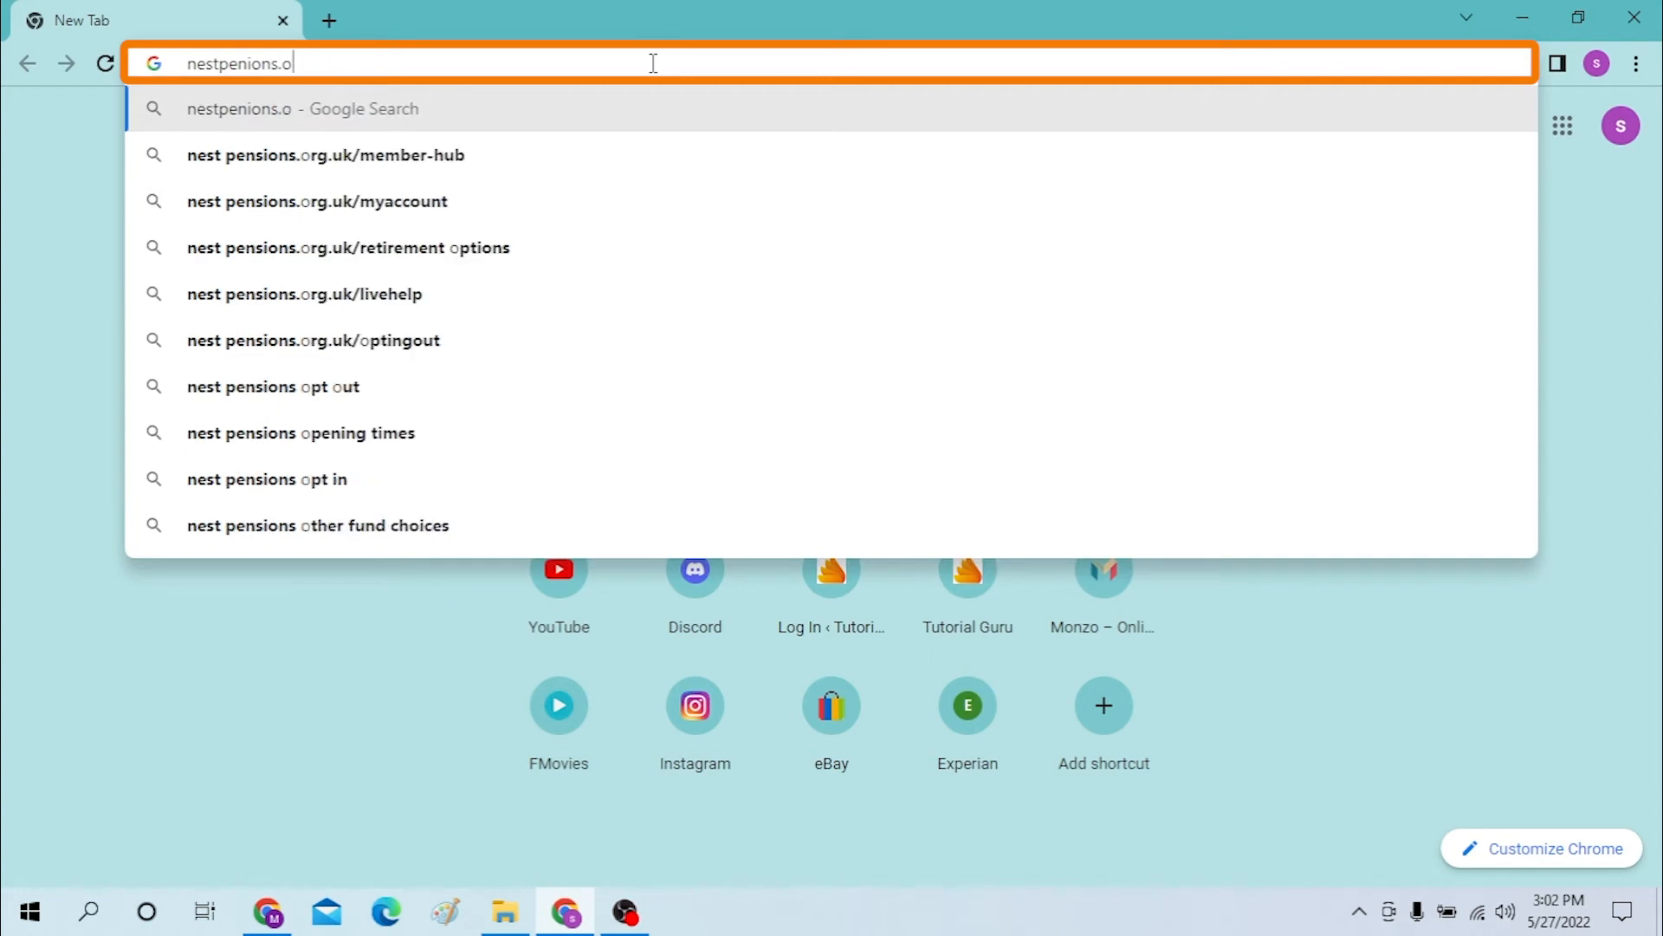
text(rg.uk)
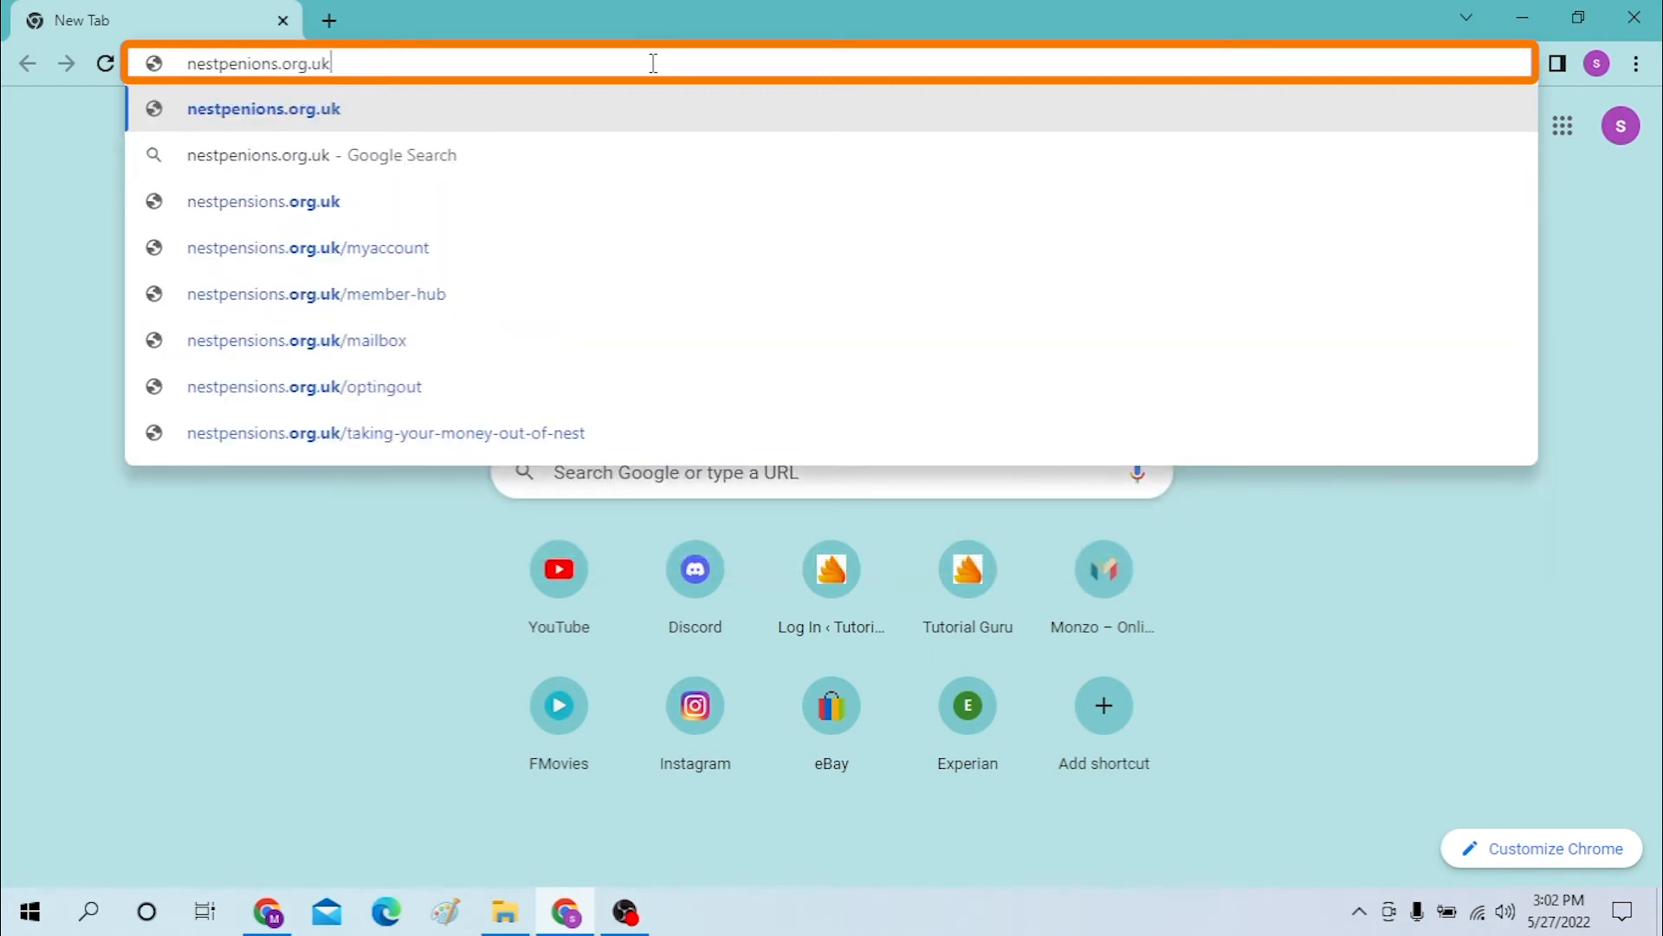
key(Return)
key(ctrl+t)
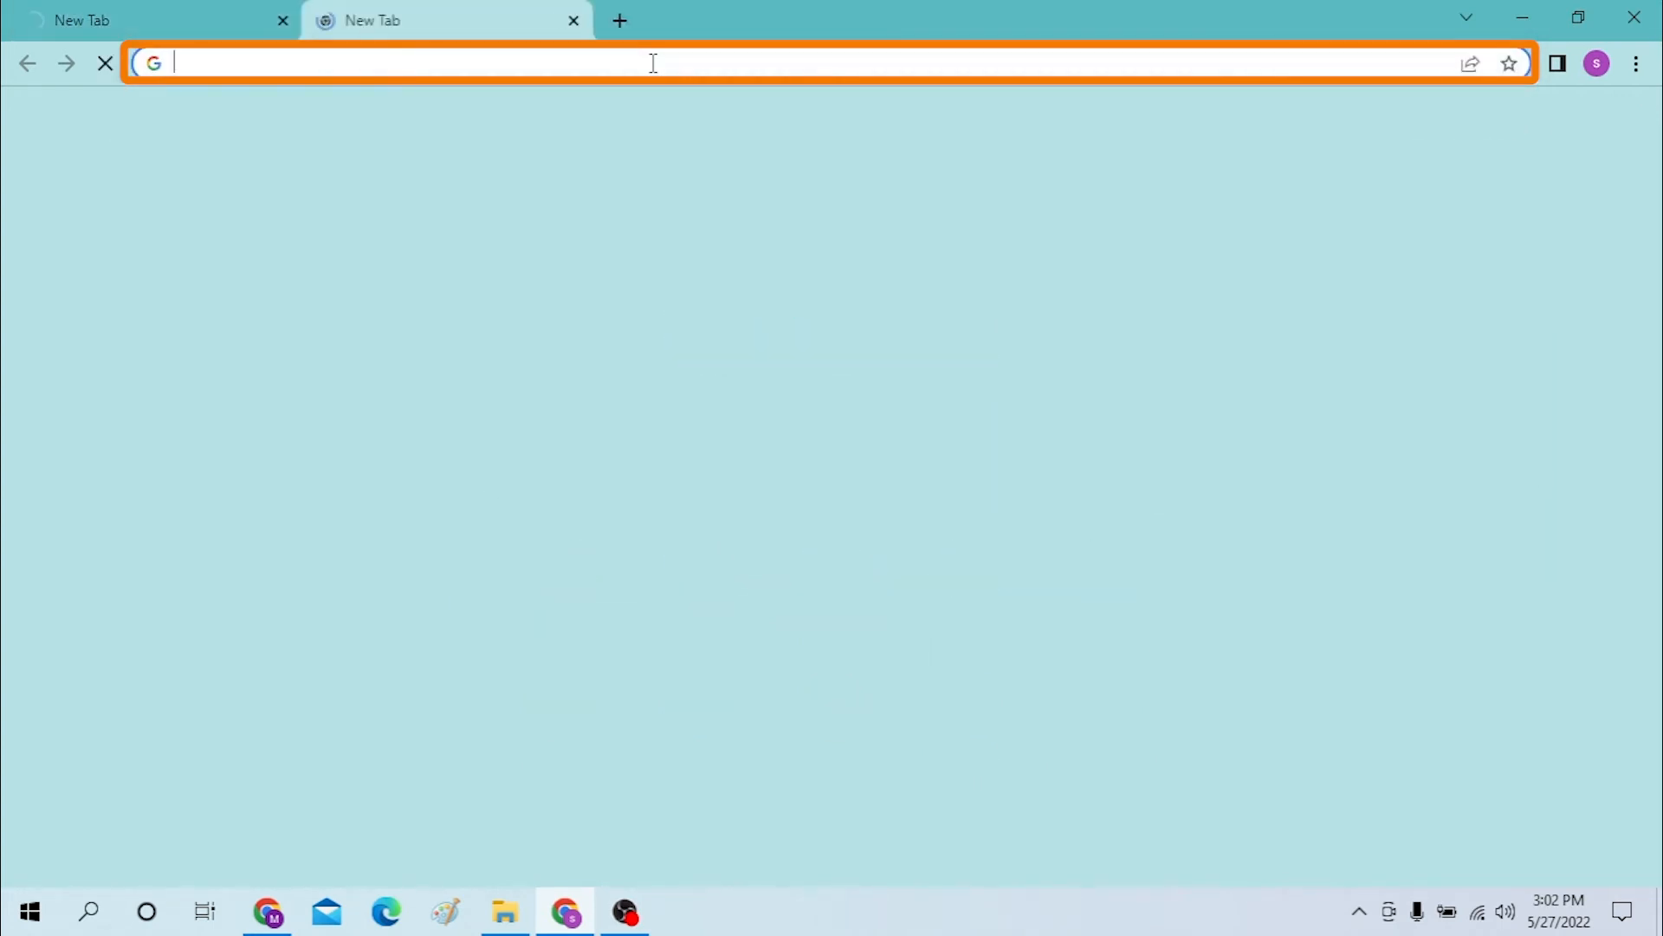
text(nest login)
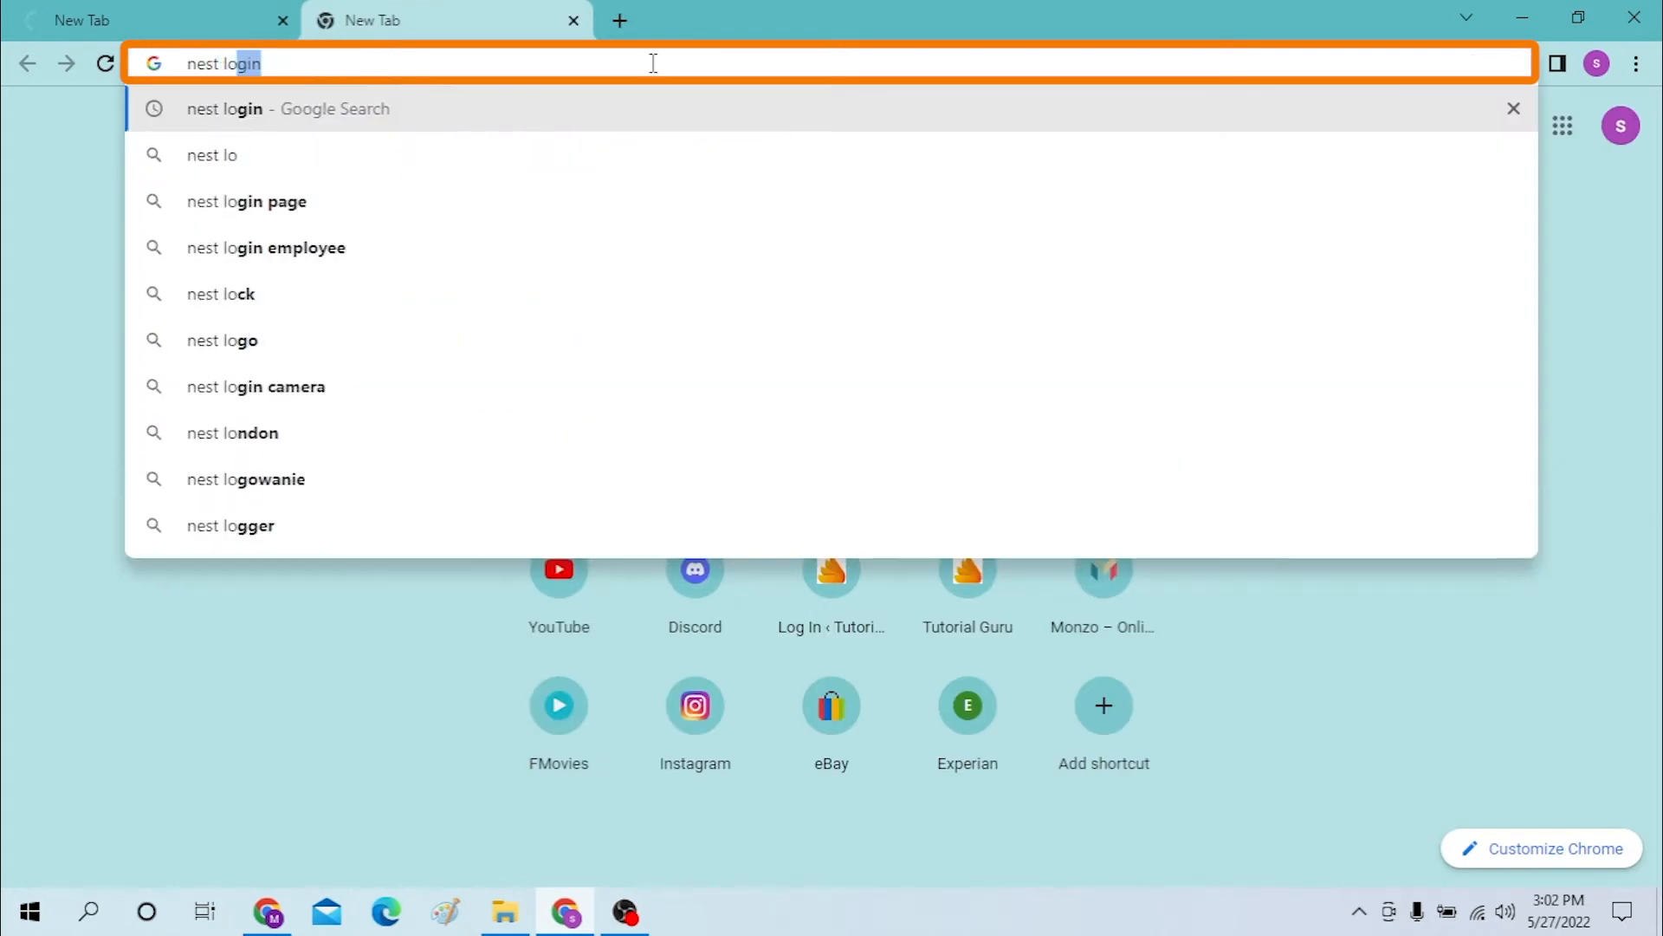
Search for 'nest login' and open the 'Log into your NEST account' result.
key(Return)
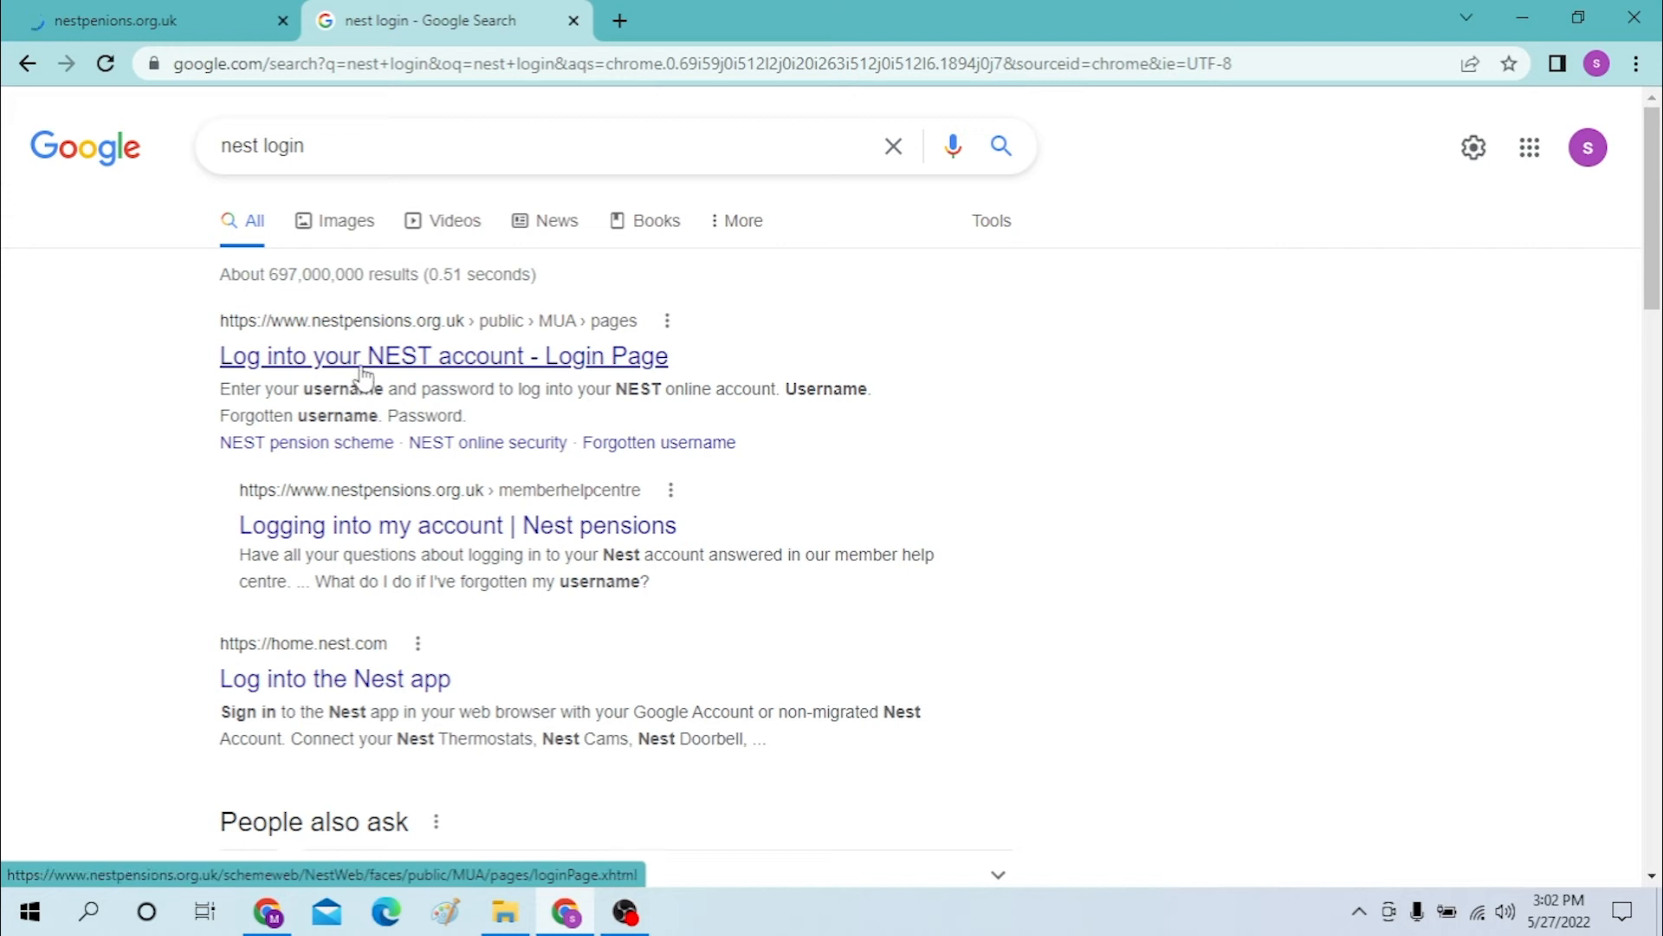
click(143, 19)
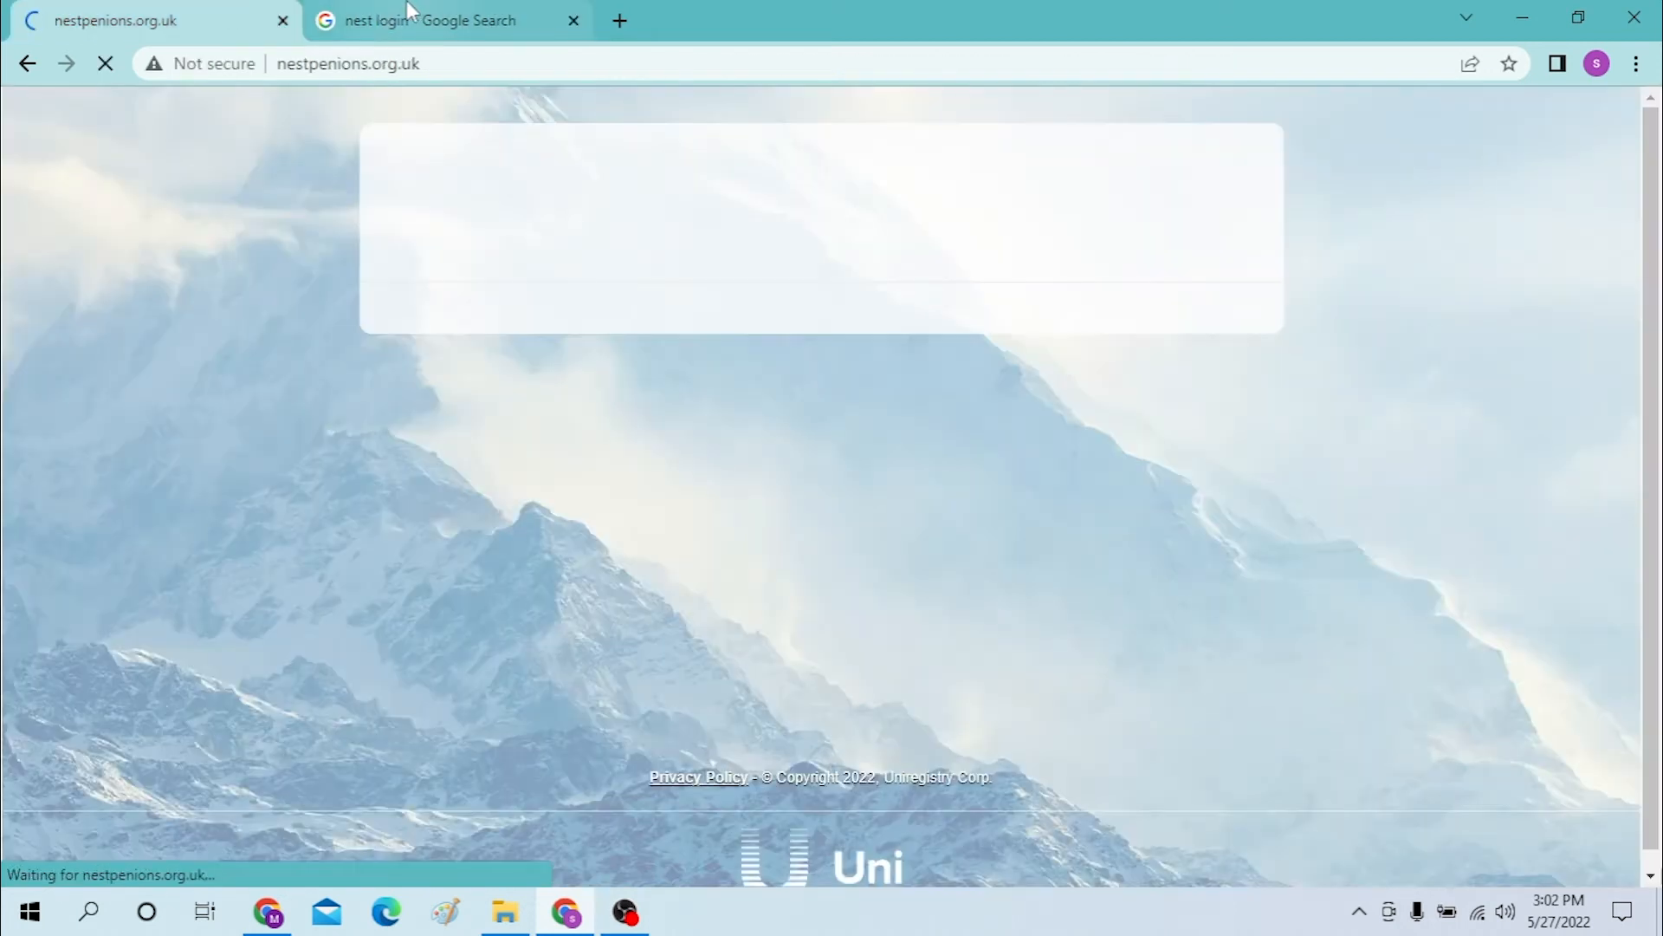
click(416, 20)
click(456, 354)
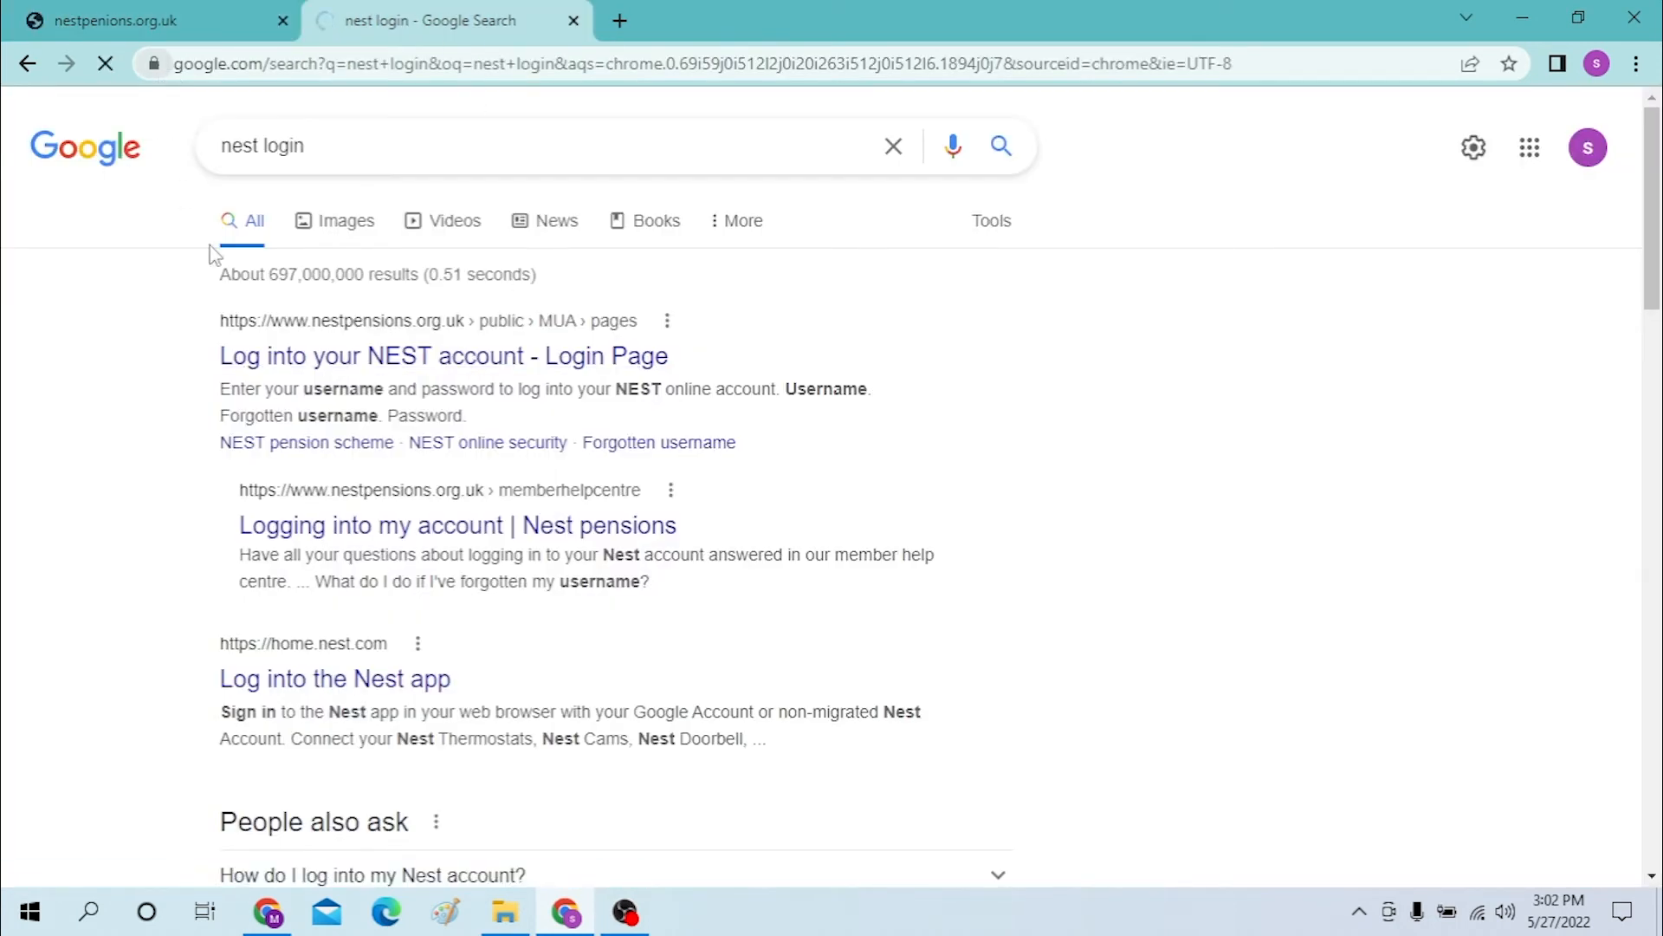
Return to the parked nestpenions.org.uk tab to correct its address.
click(143, 20)
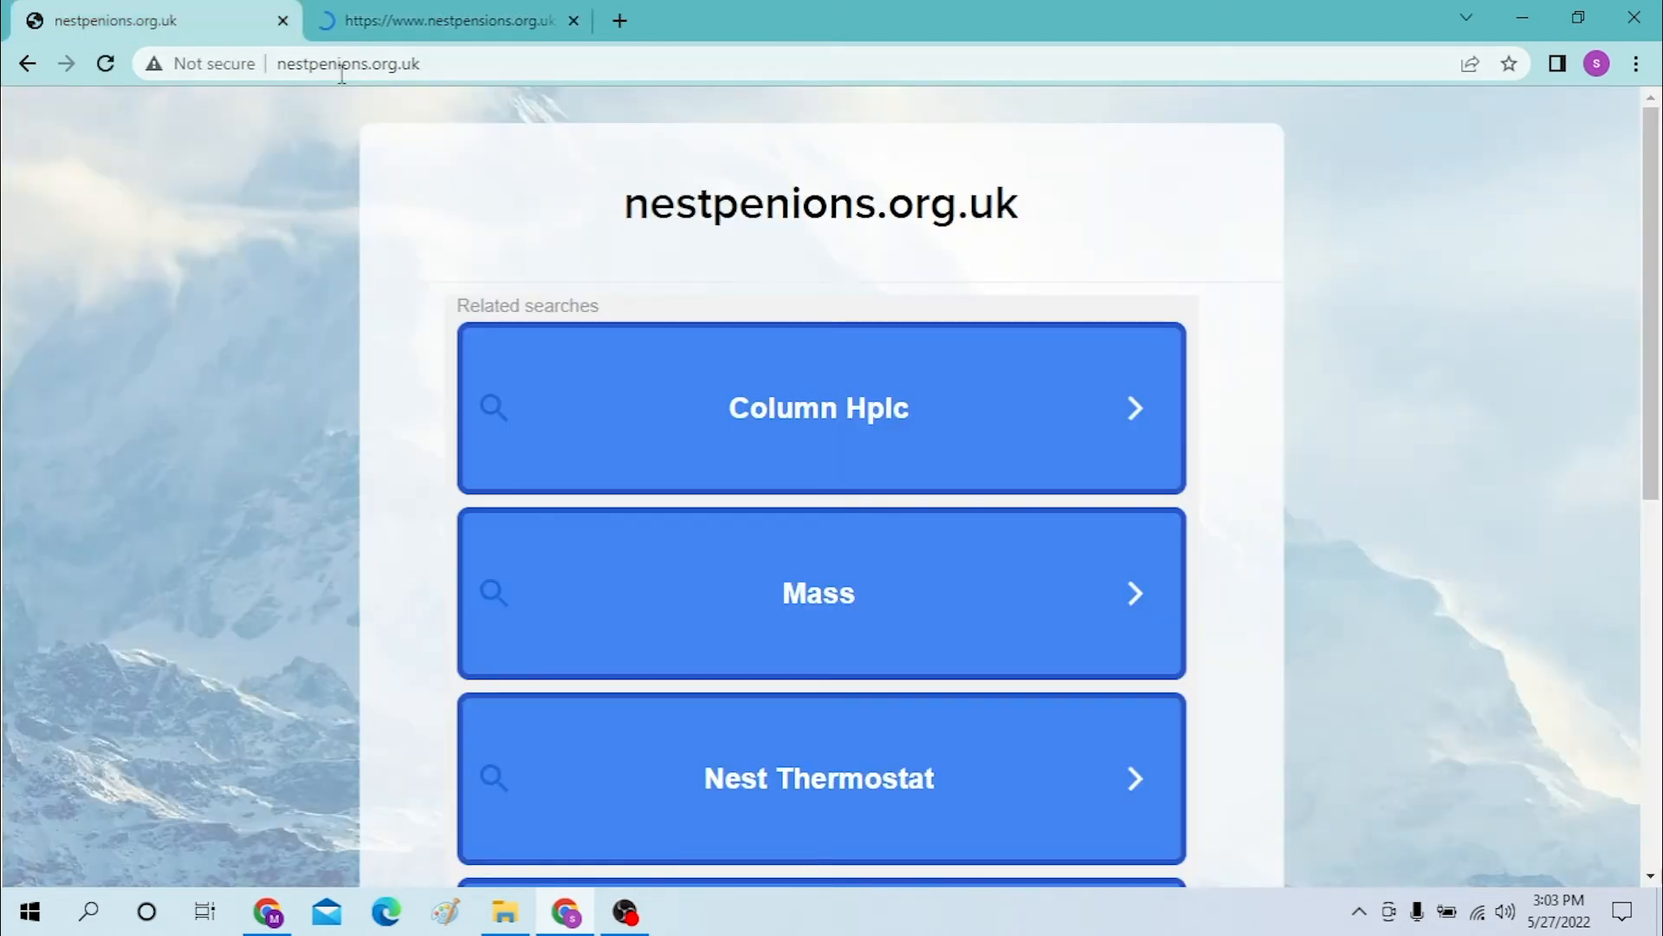
click(433, 64)
text(nest)
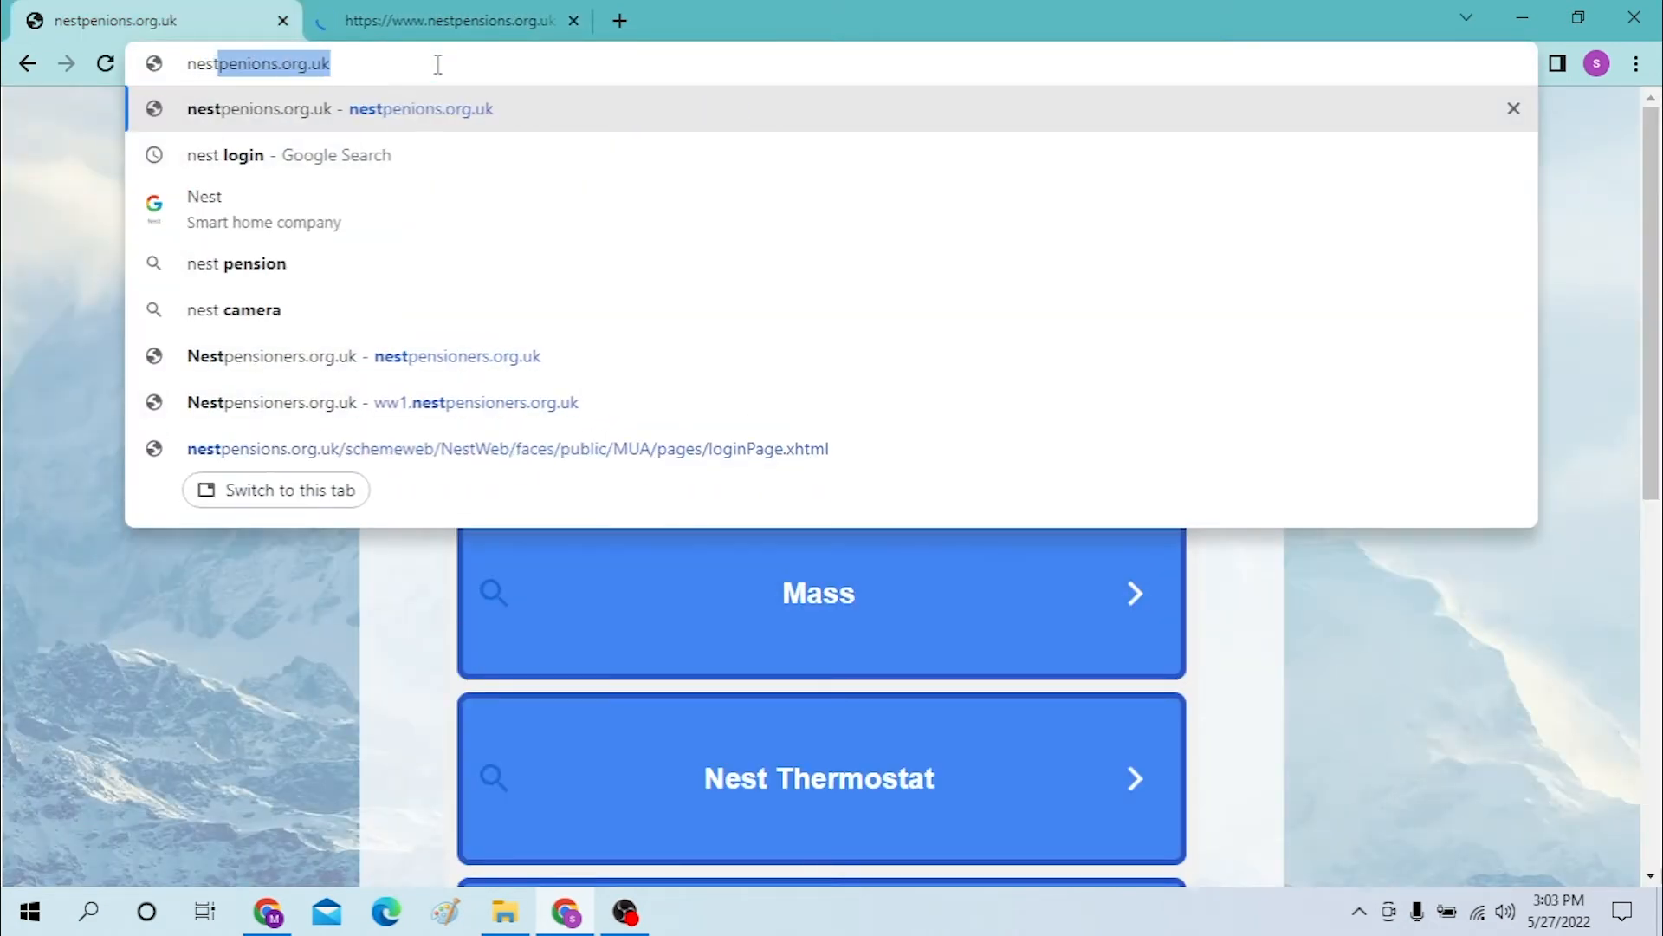
text(pensions)
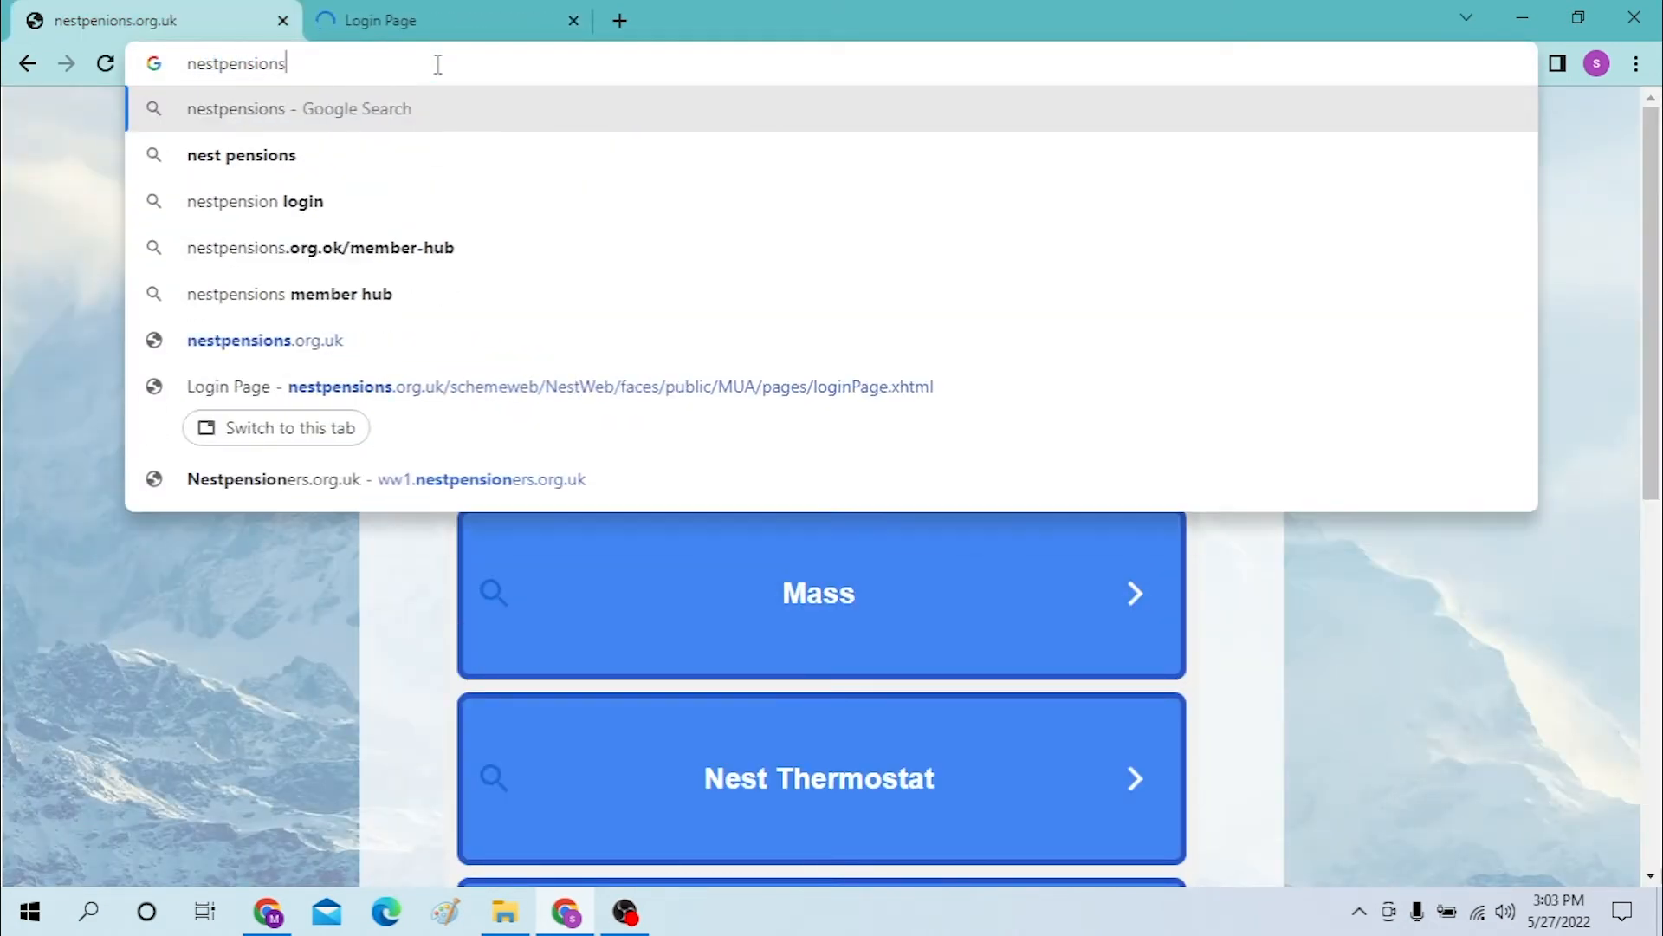
text(.org)
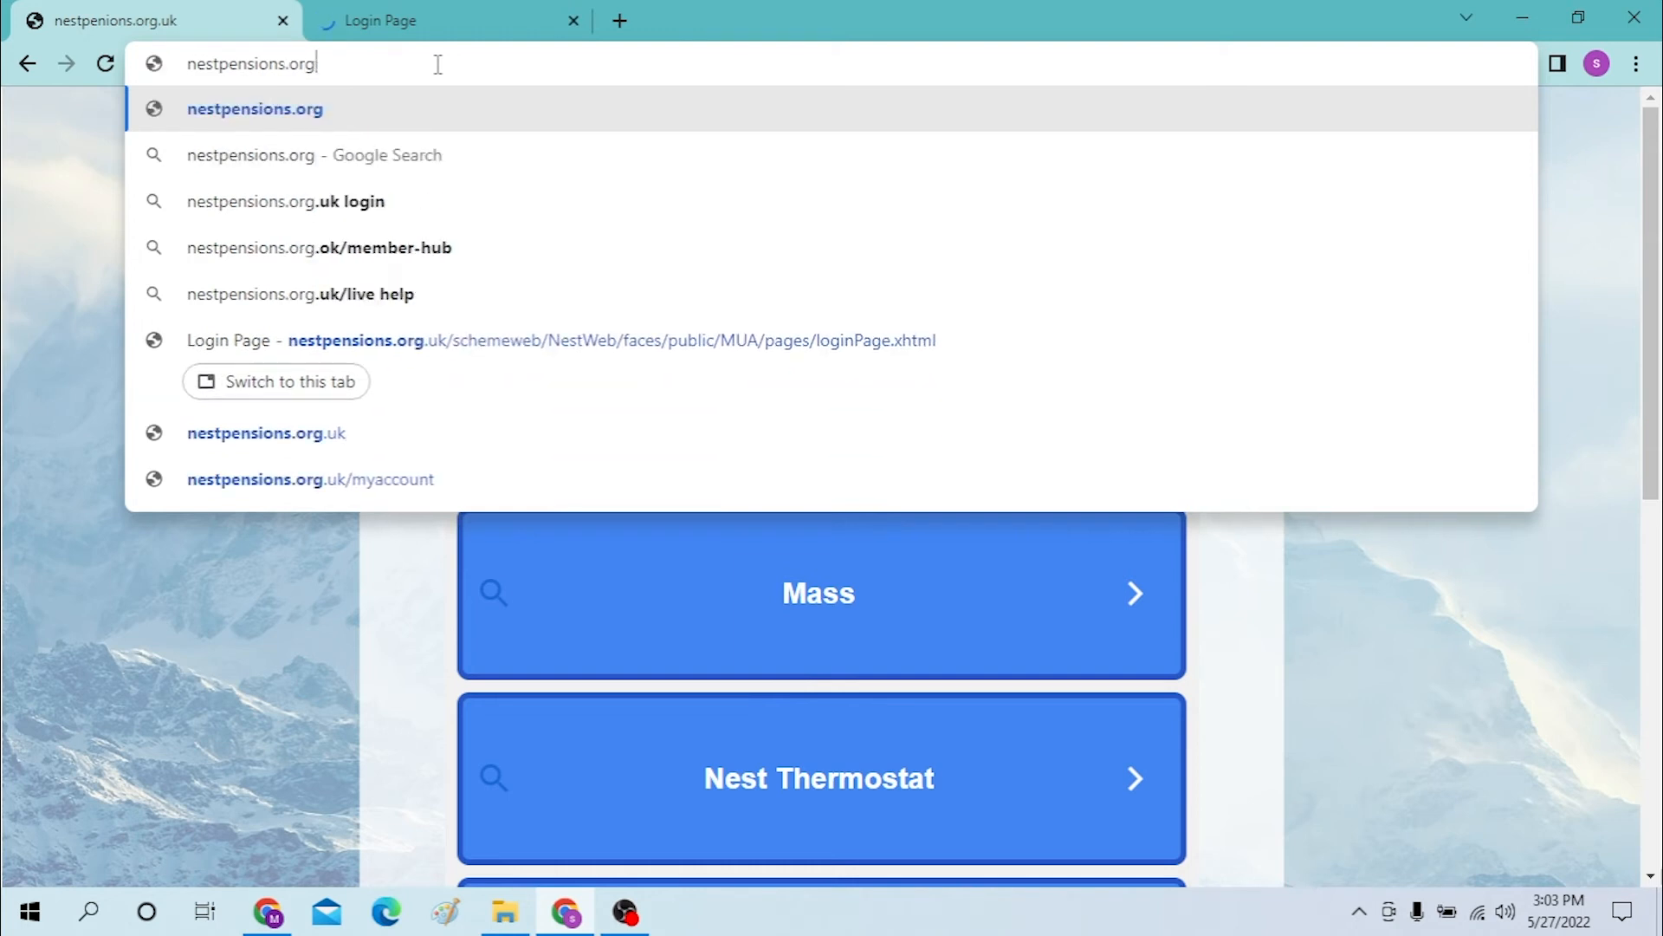
text(.uk)
Load nestpensions.org.uk in the first tab, checking both tabs while the homepage loads.
key(Return)
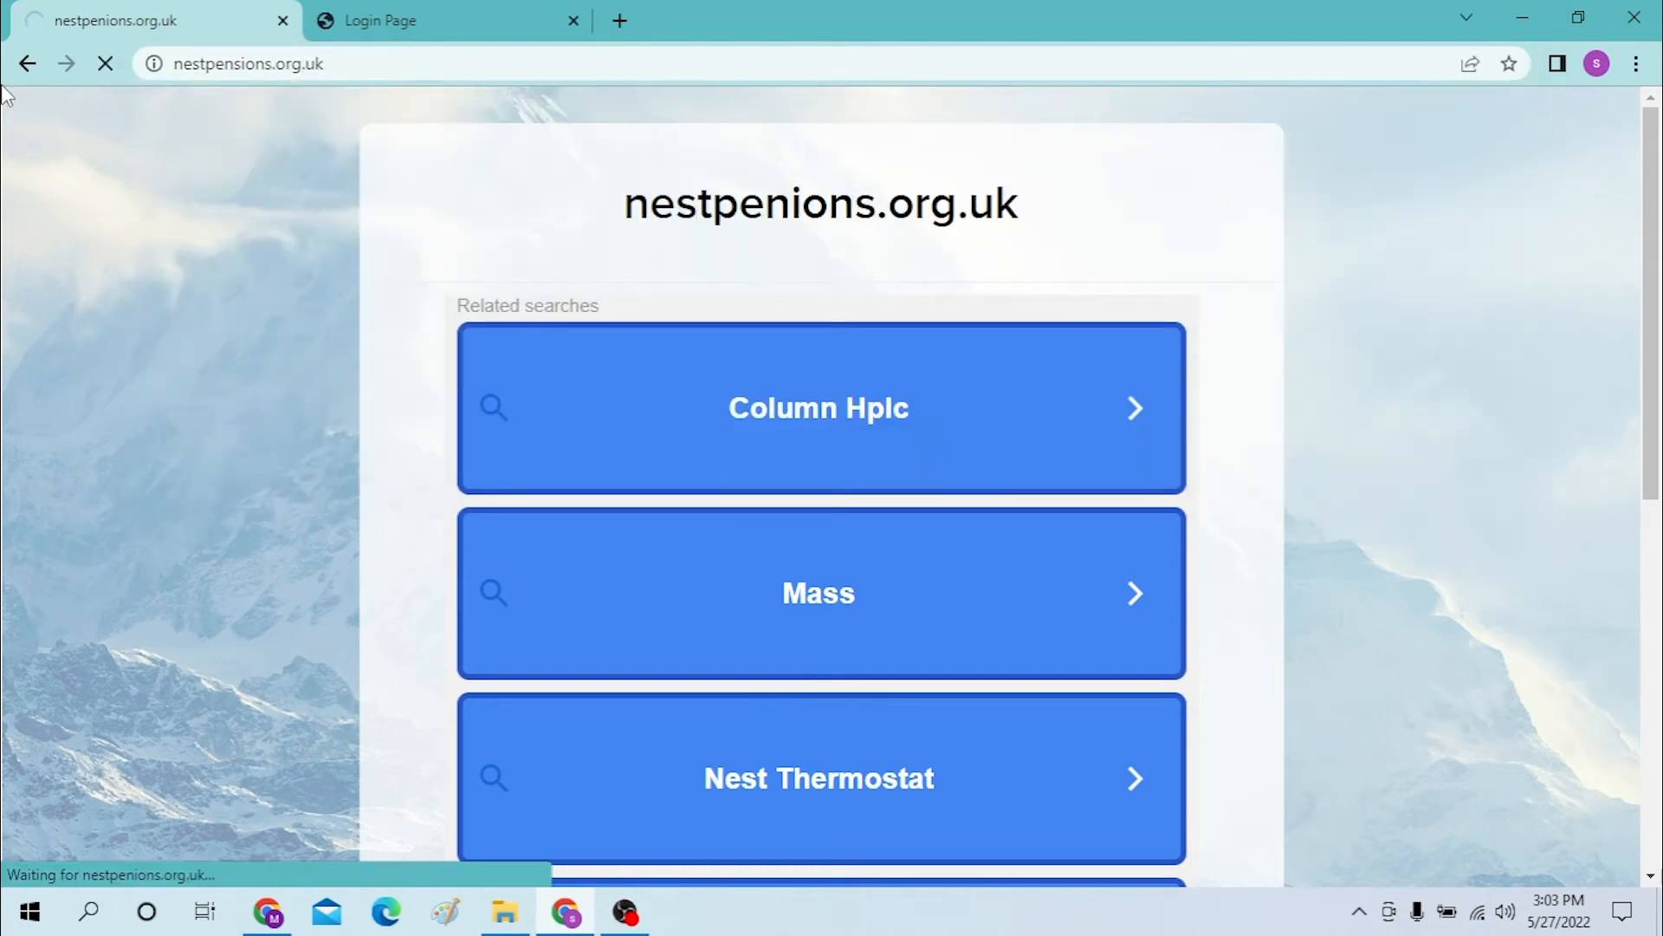
click(380, 20)
click(156, 20)
click(379, 20)
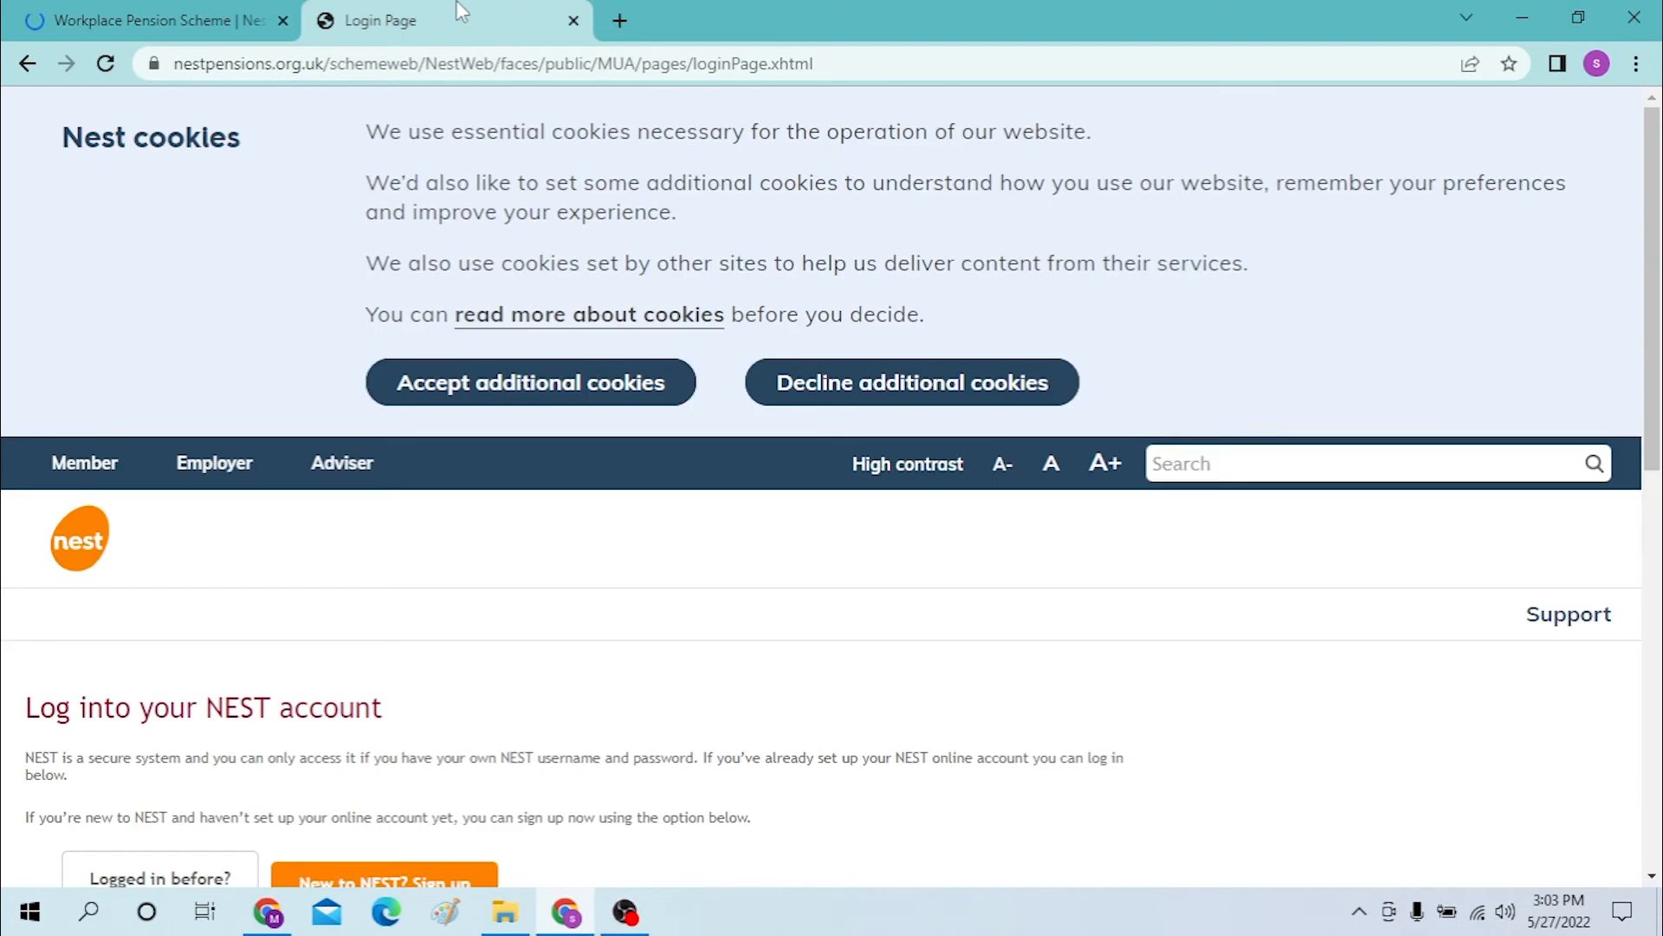
click(172, 16)
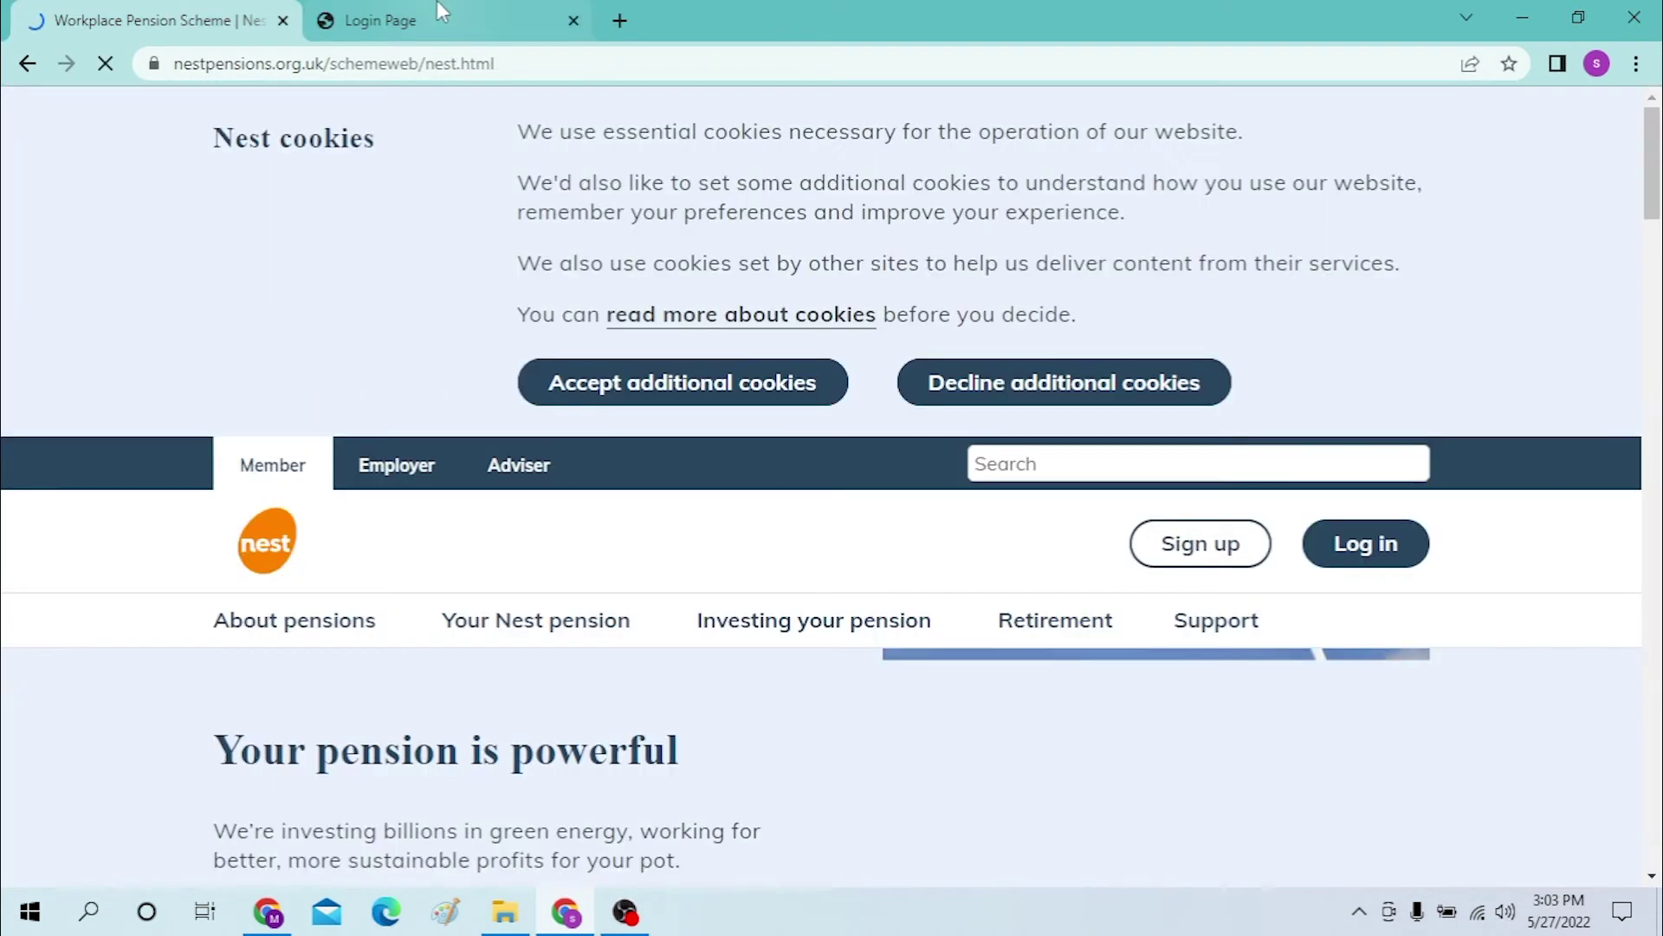
click(379, 20)
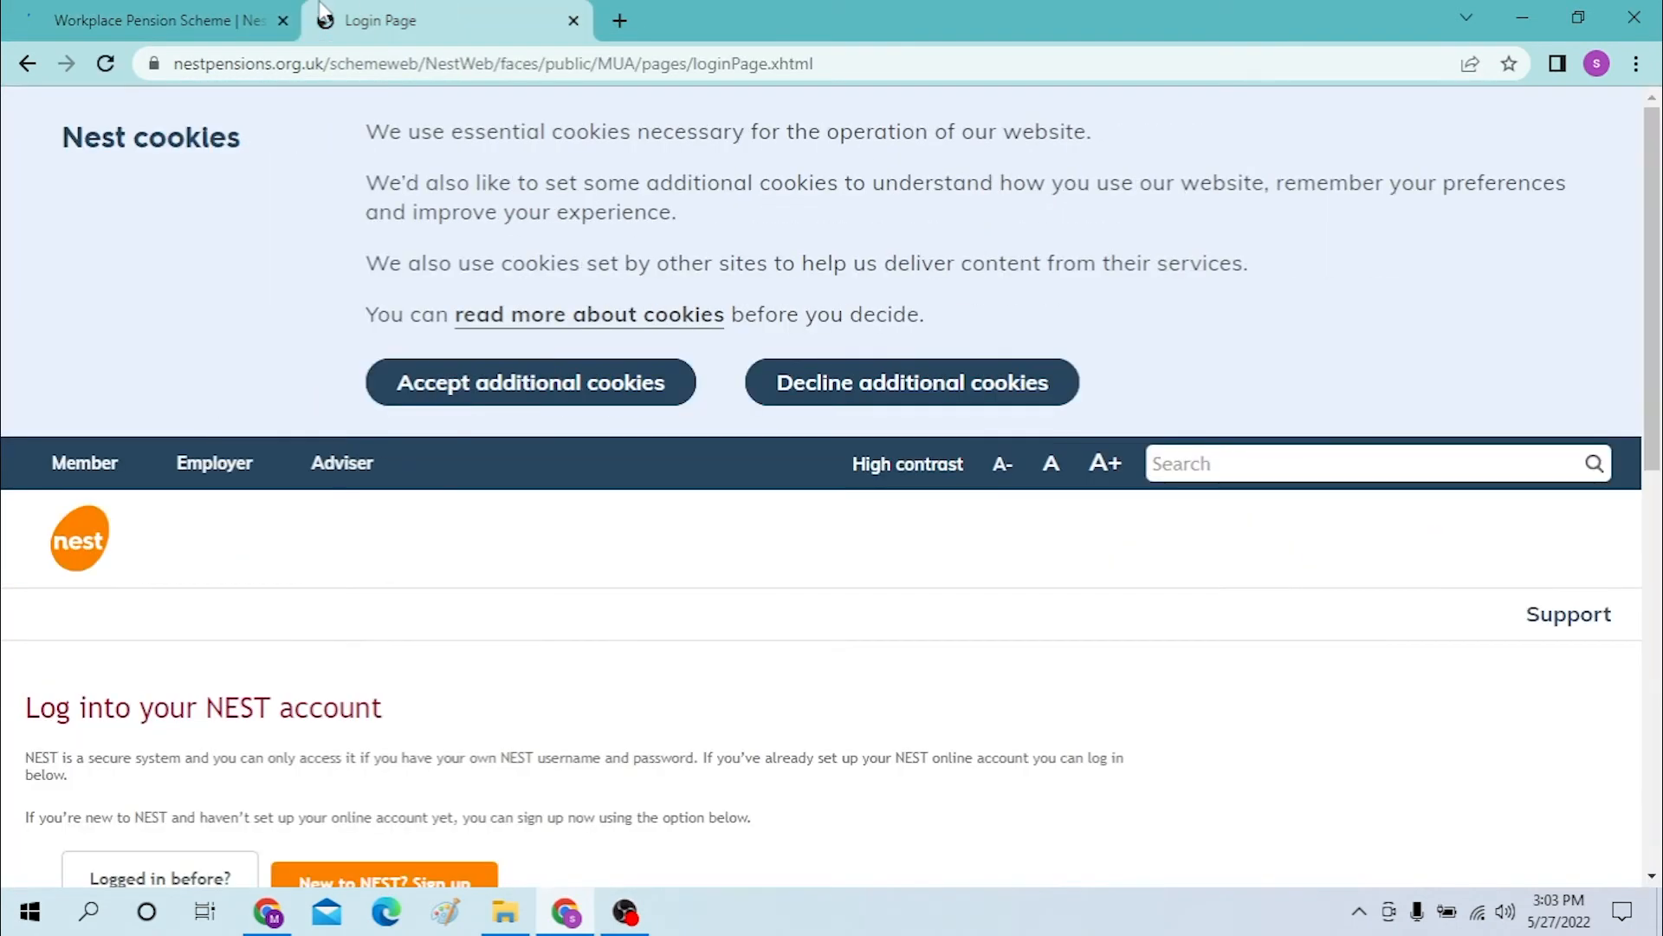
click(156, 20)
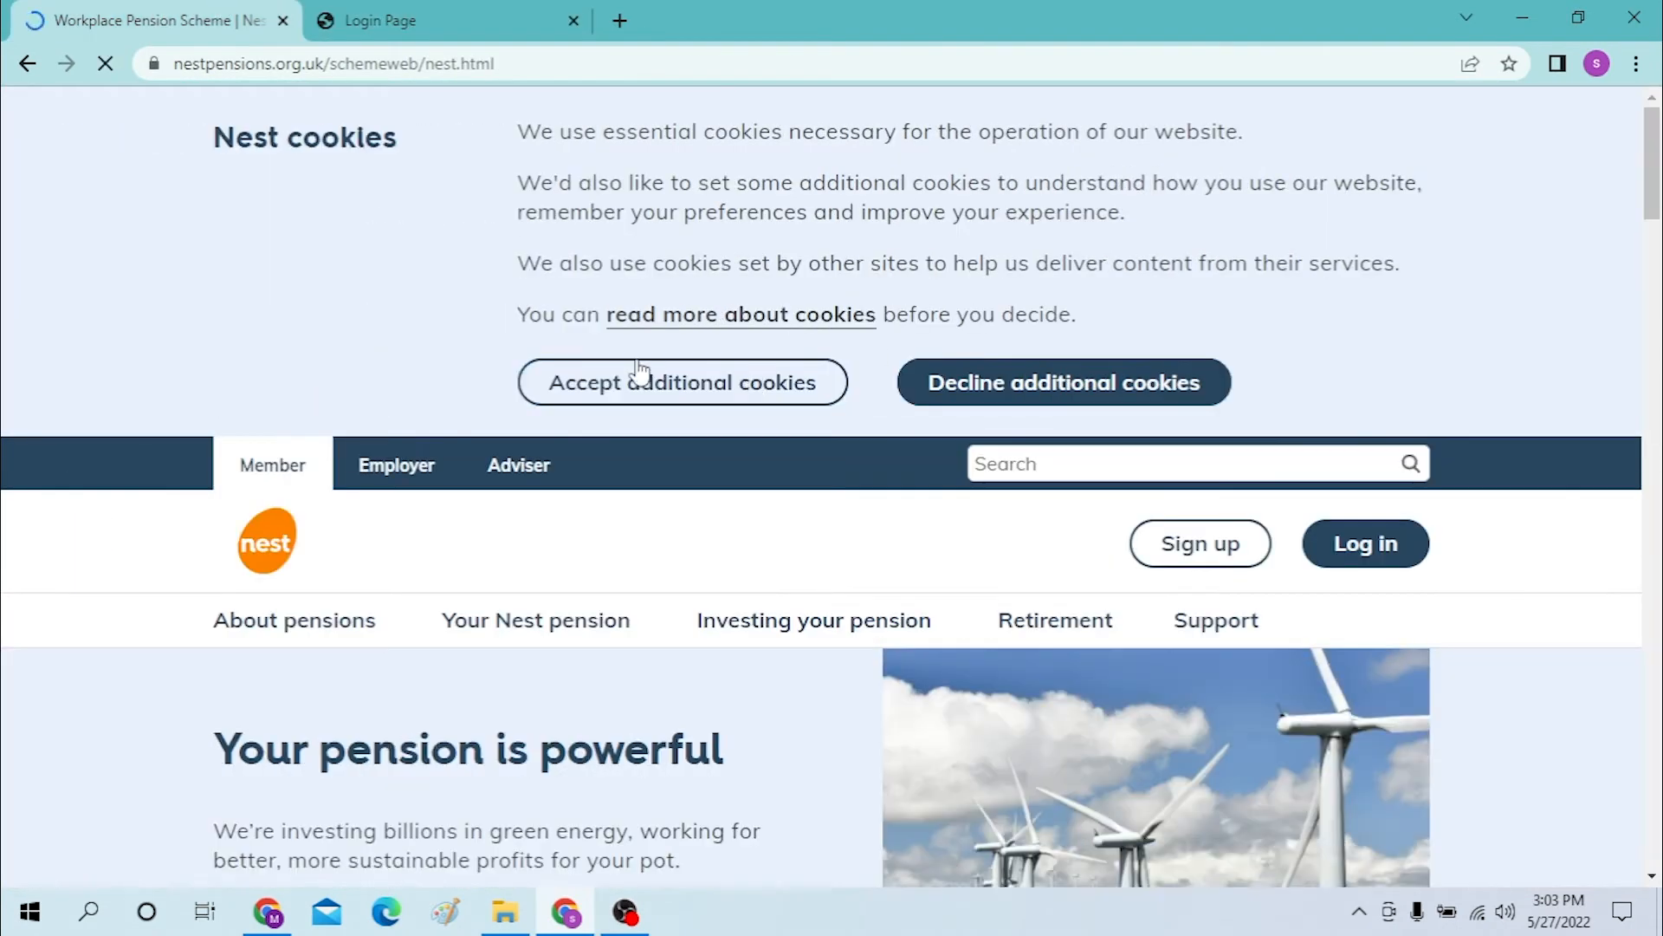
scroll(683, 397, down, 2)
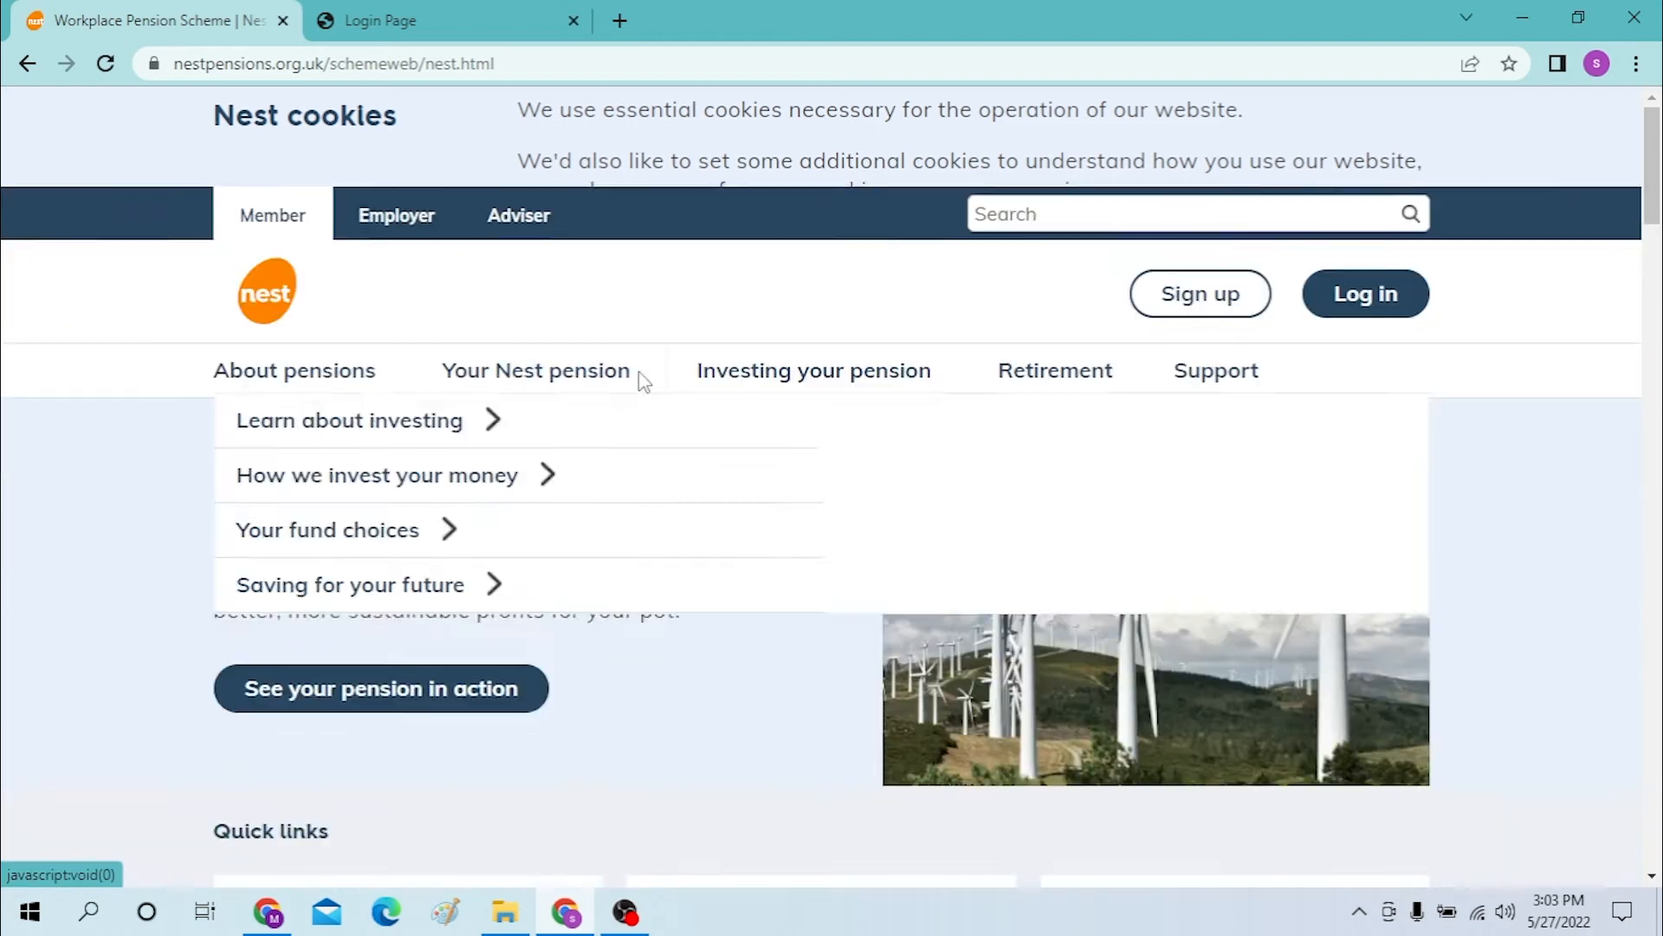
Accept additional cookies on the NEST login page and return to the homepage tab.
click(379, 19)
scroll(913, 685, down, 3)
scroll(779, 586, up, 3)
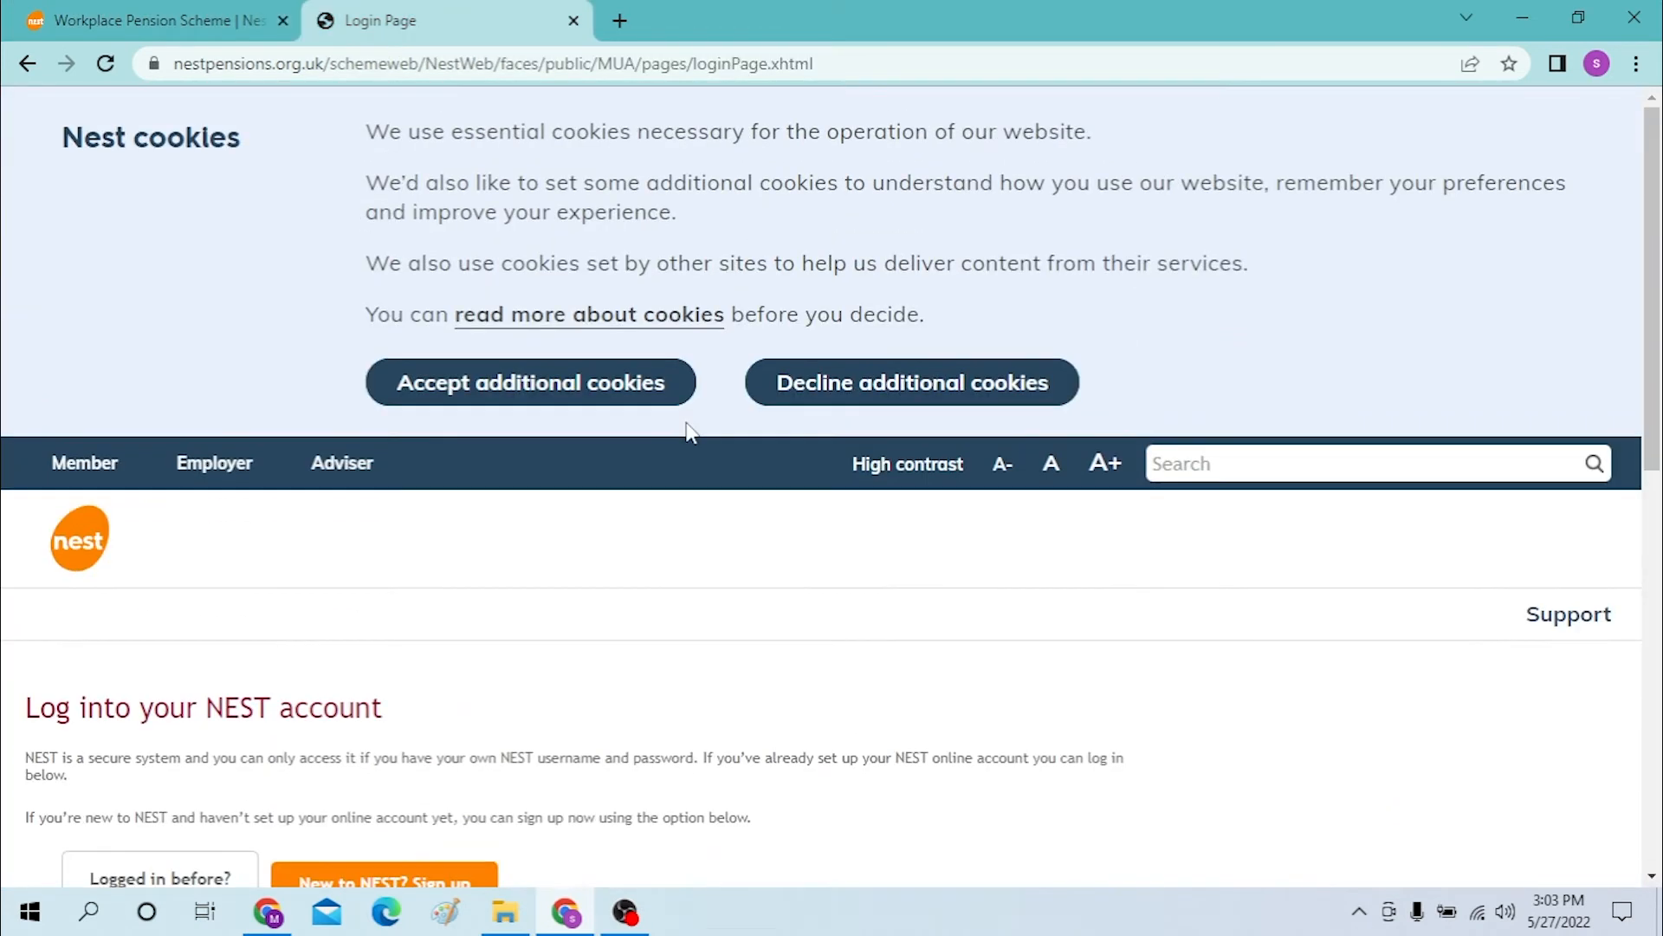
click(611, 382)
scroll(520, 456, down, 3)
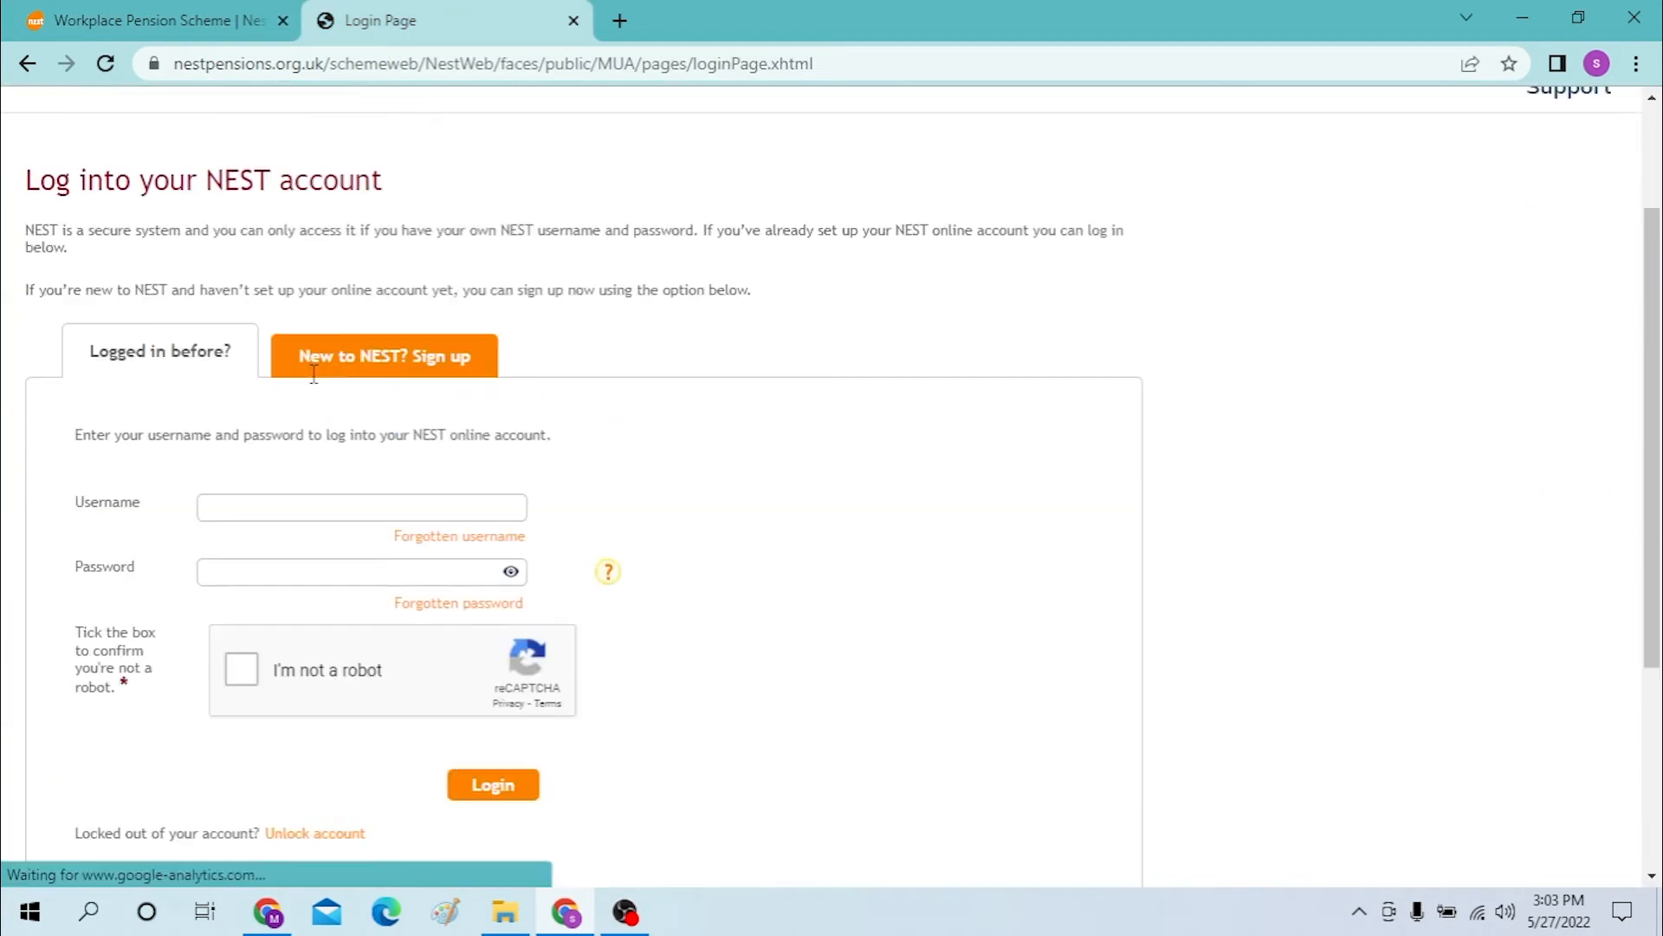
scroll(314, 374, down, 2)
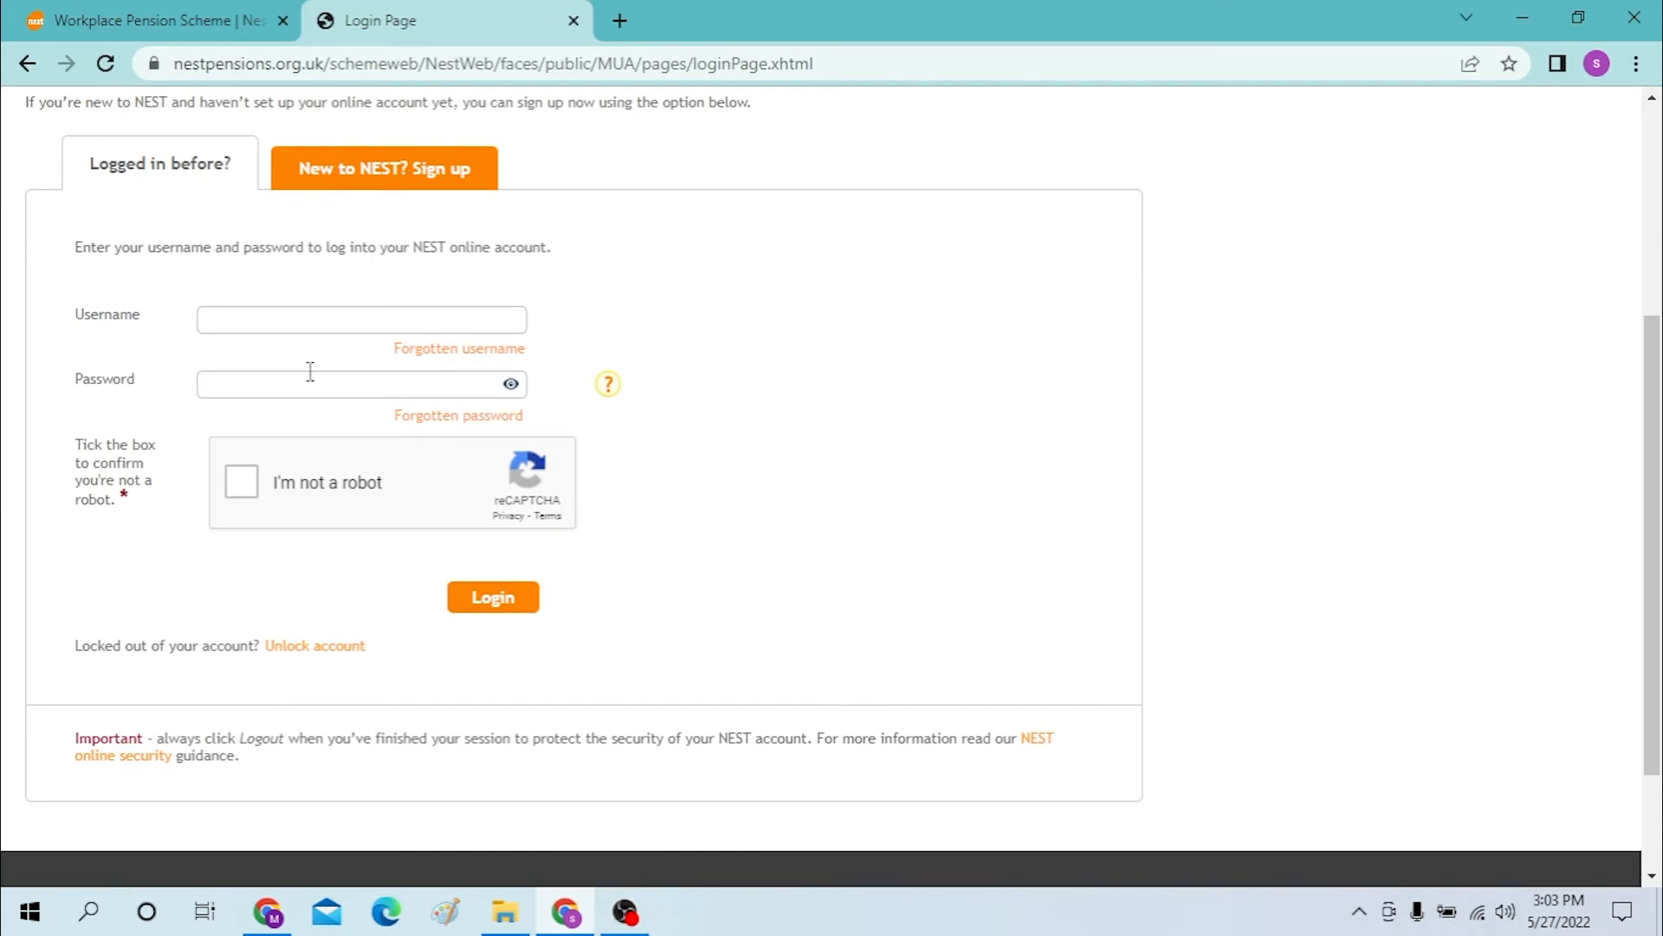
key(ctrl+shift+Tab)
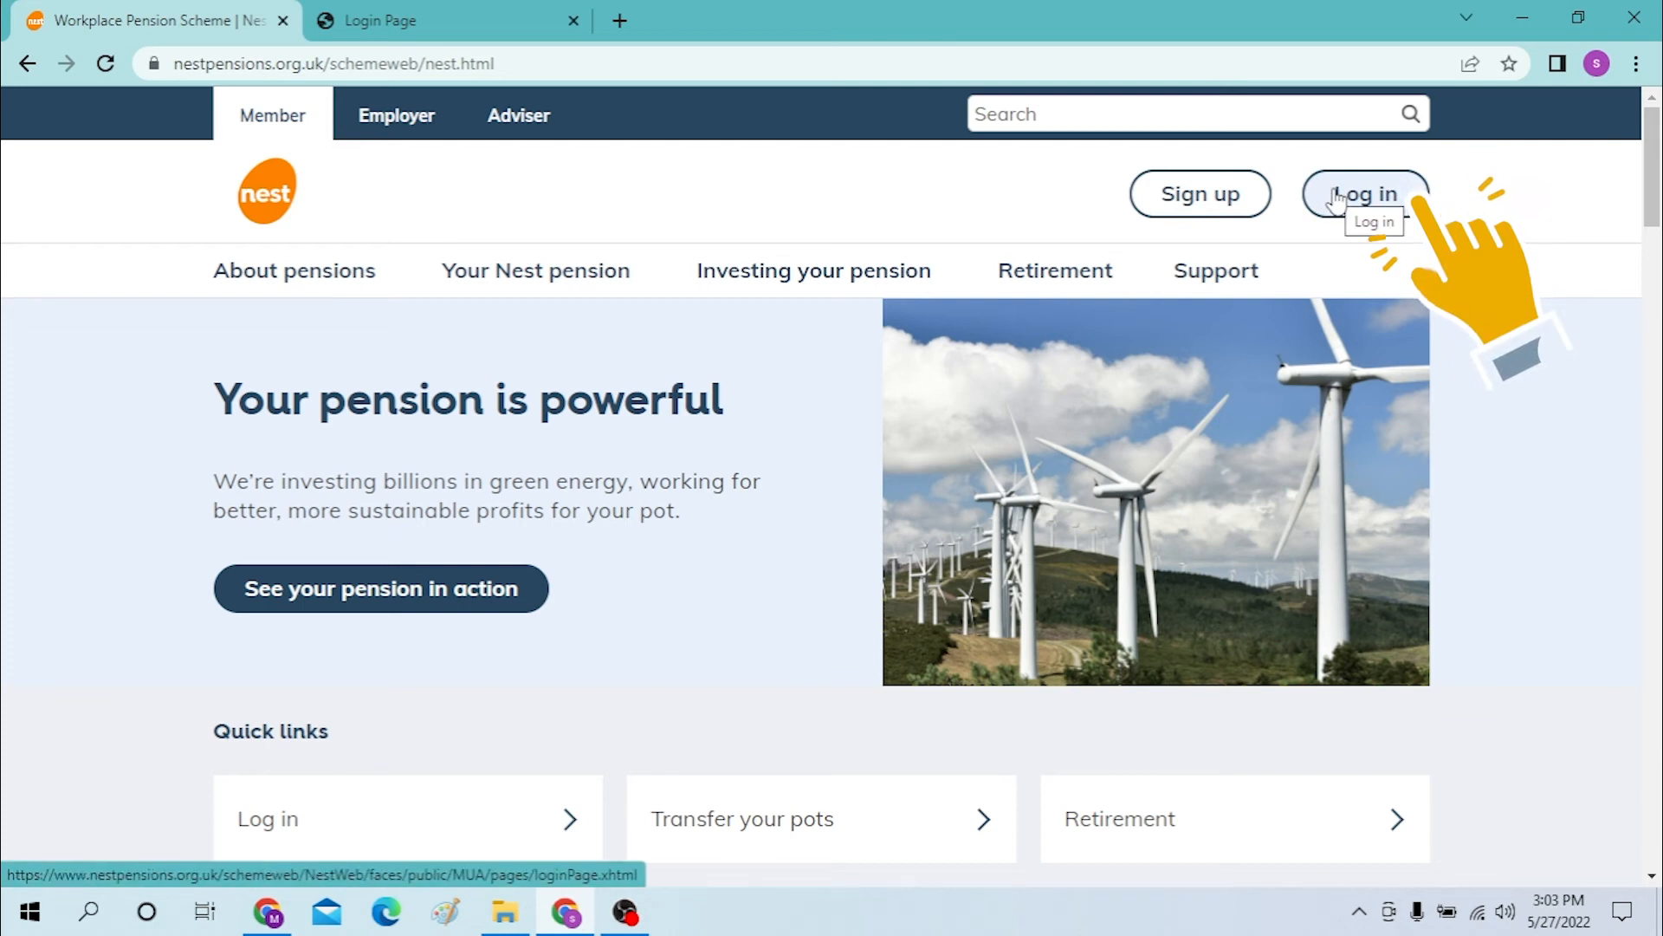
Open the NEST login page from the homepage's Log in link and focus the username field.
click(1336, 198)
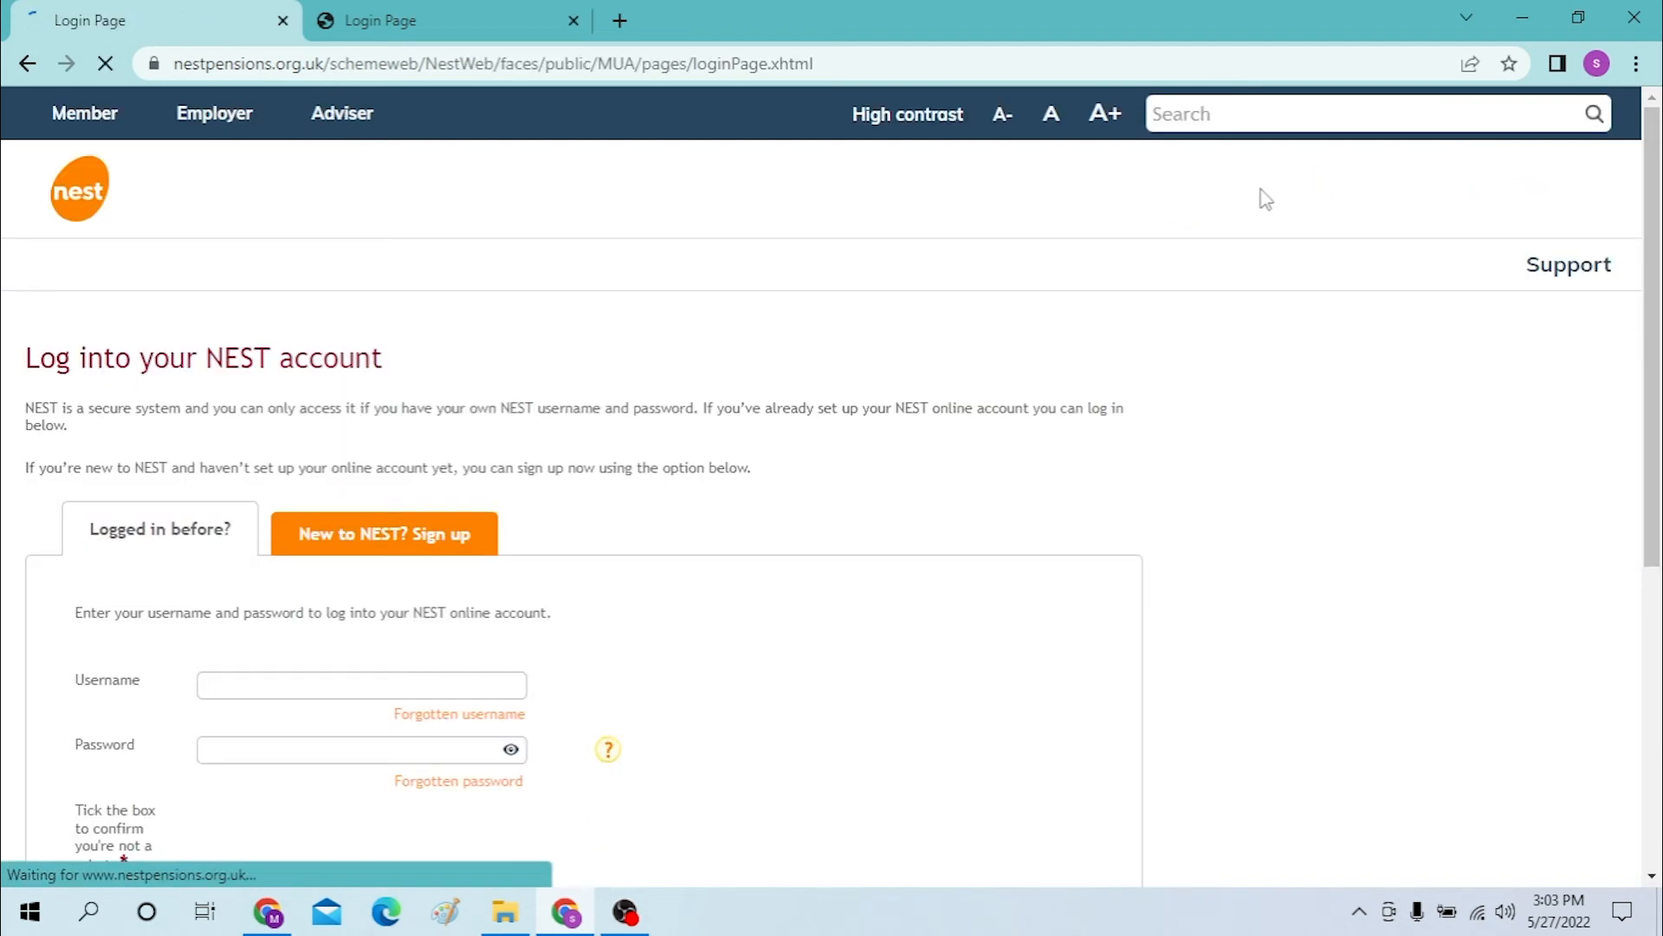
scroll(1266, 198, down, 3)
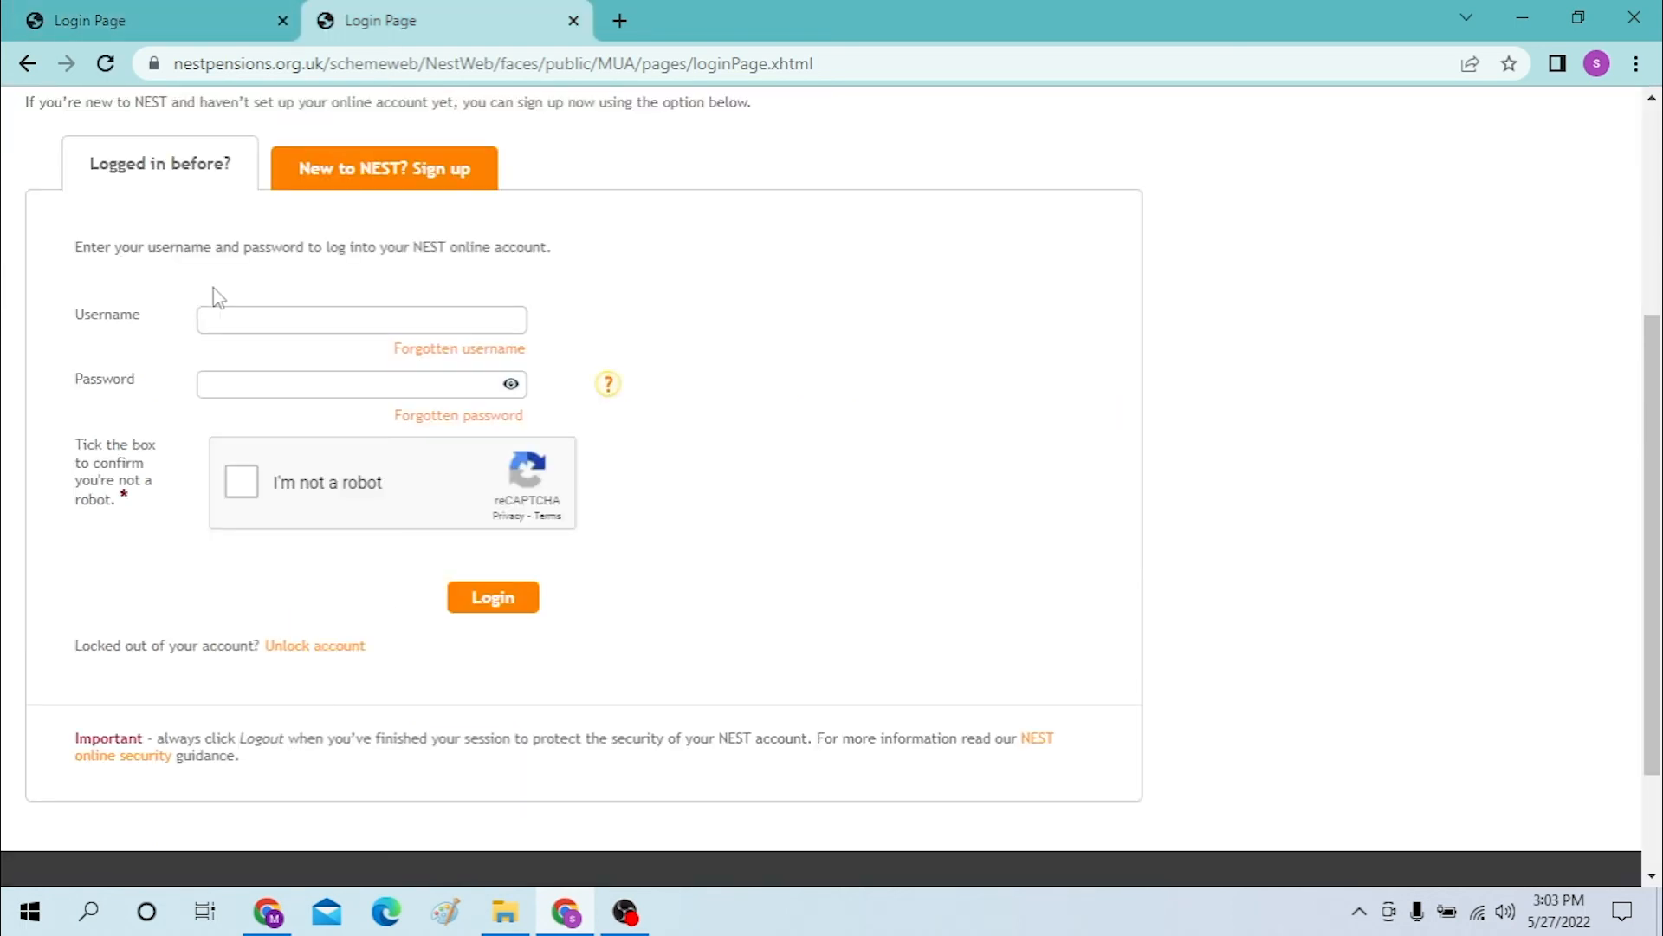
click(240, 326)
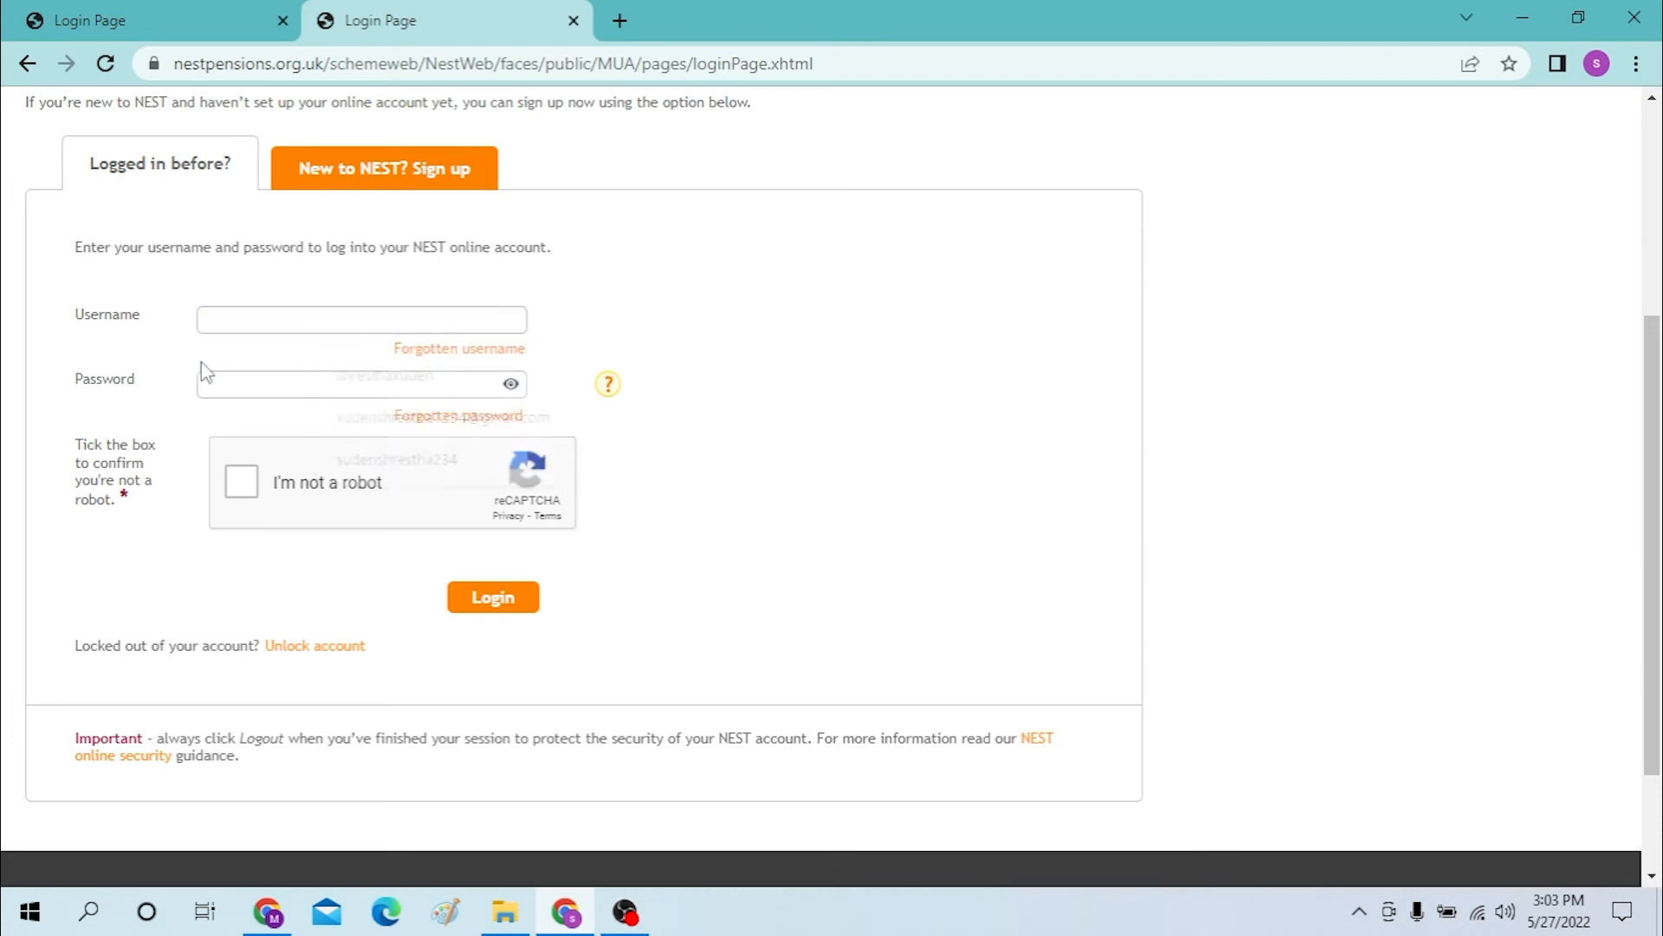
click(222, 390)
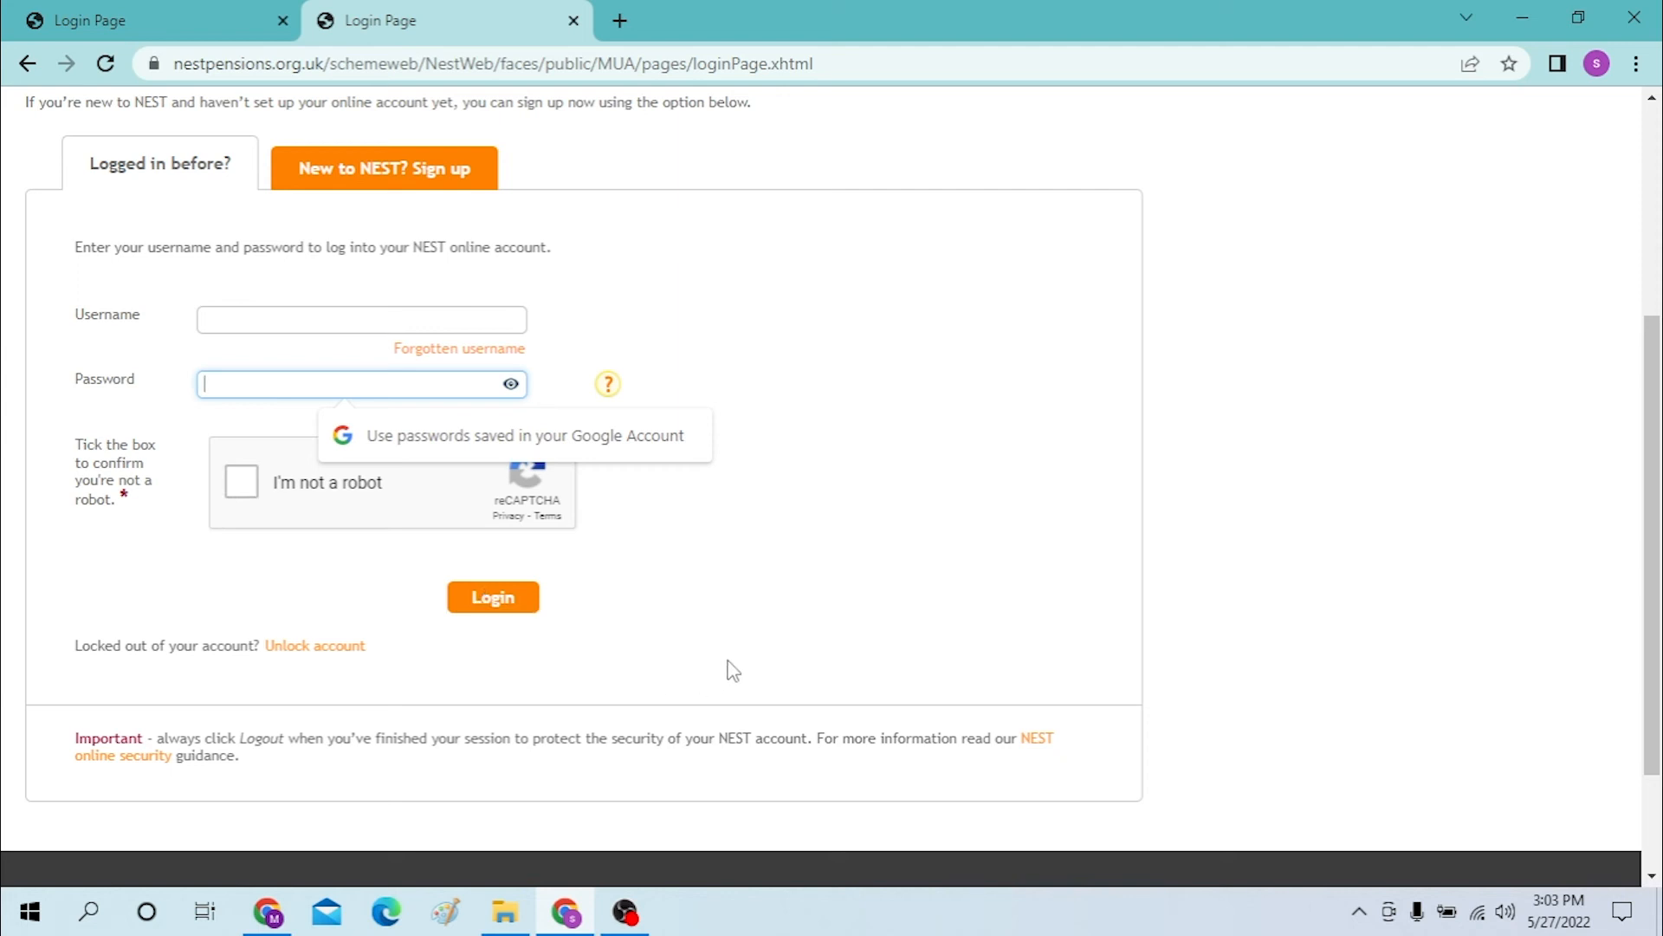
click(728, 669)
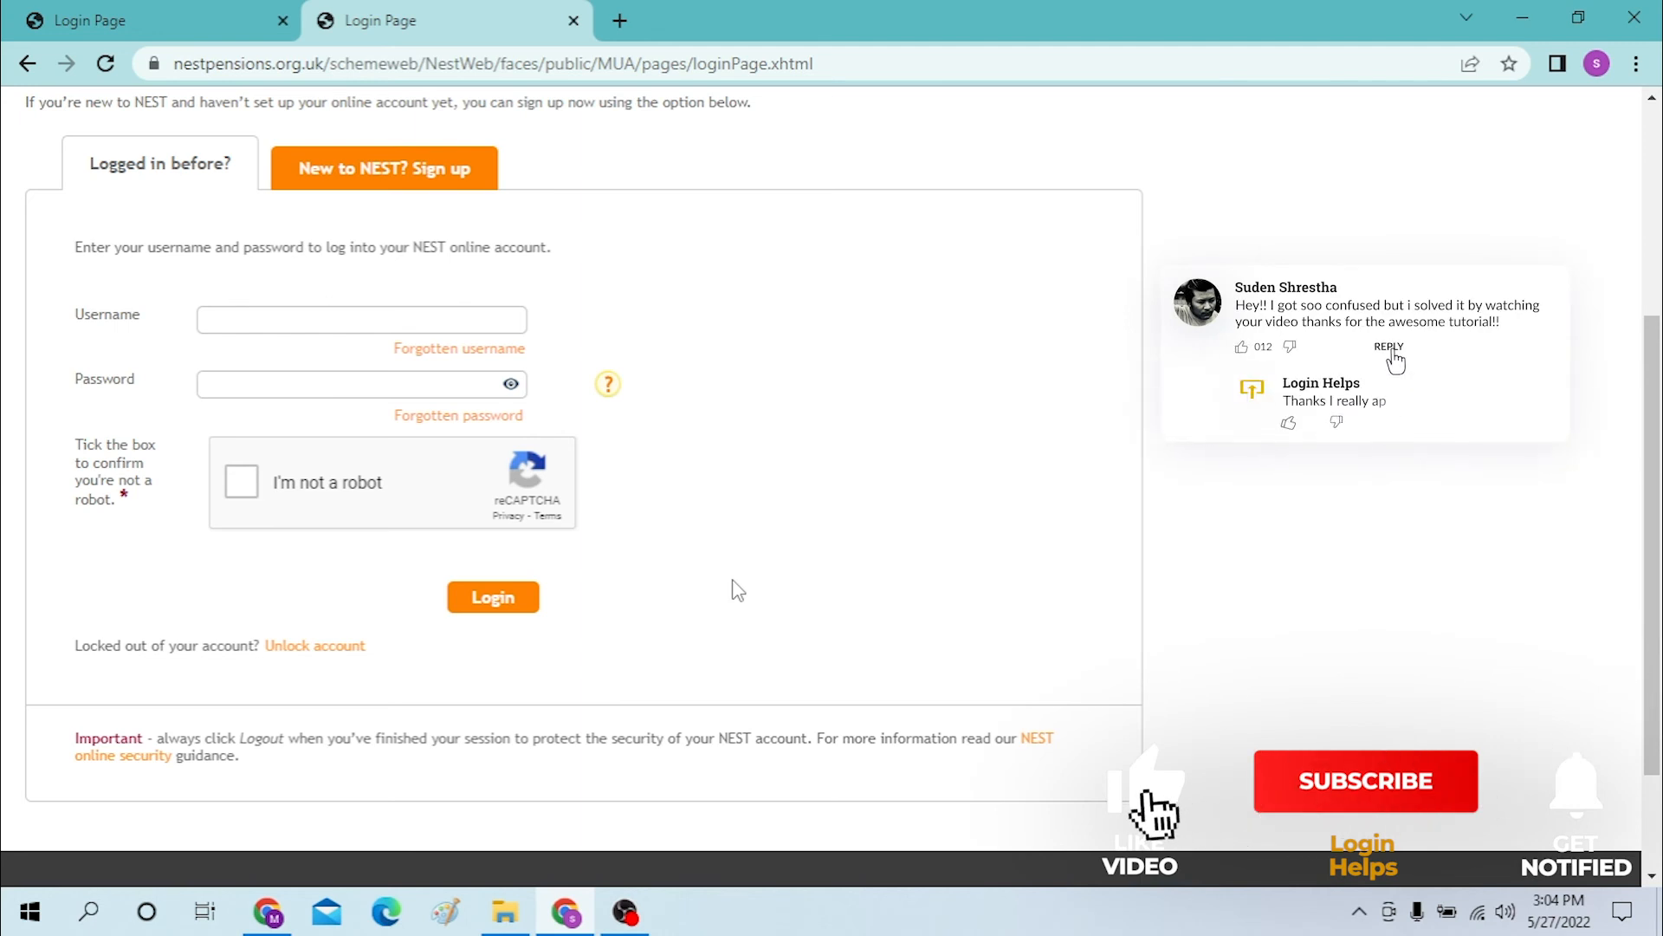
scroll(737, 590, up, 1)
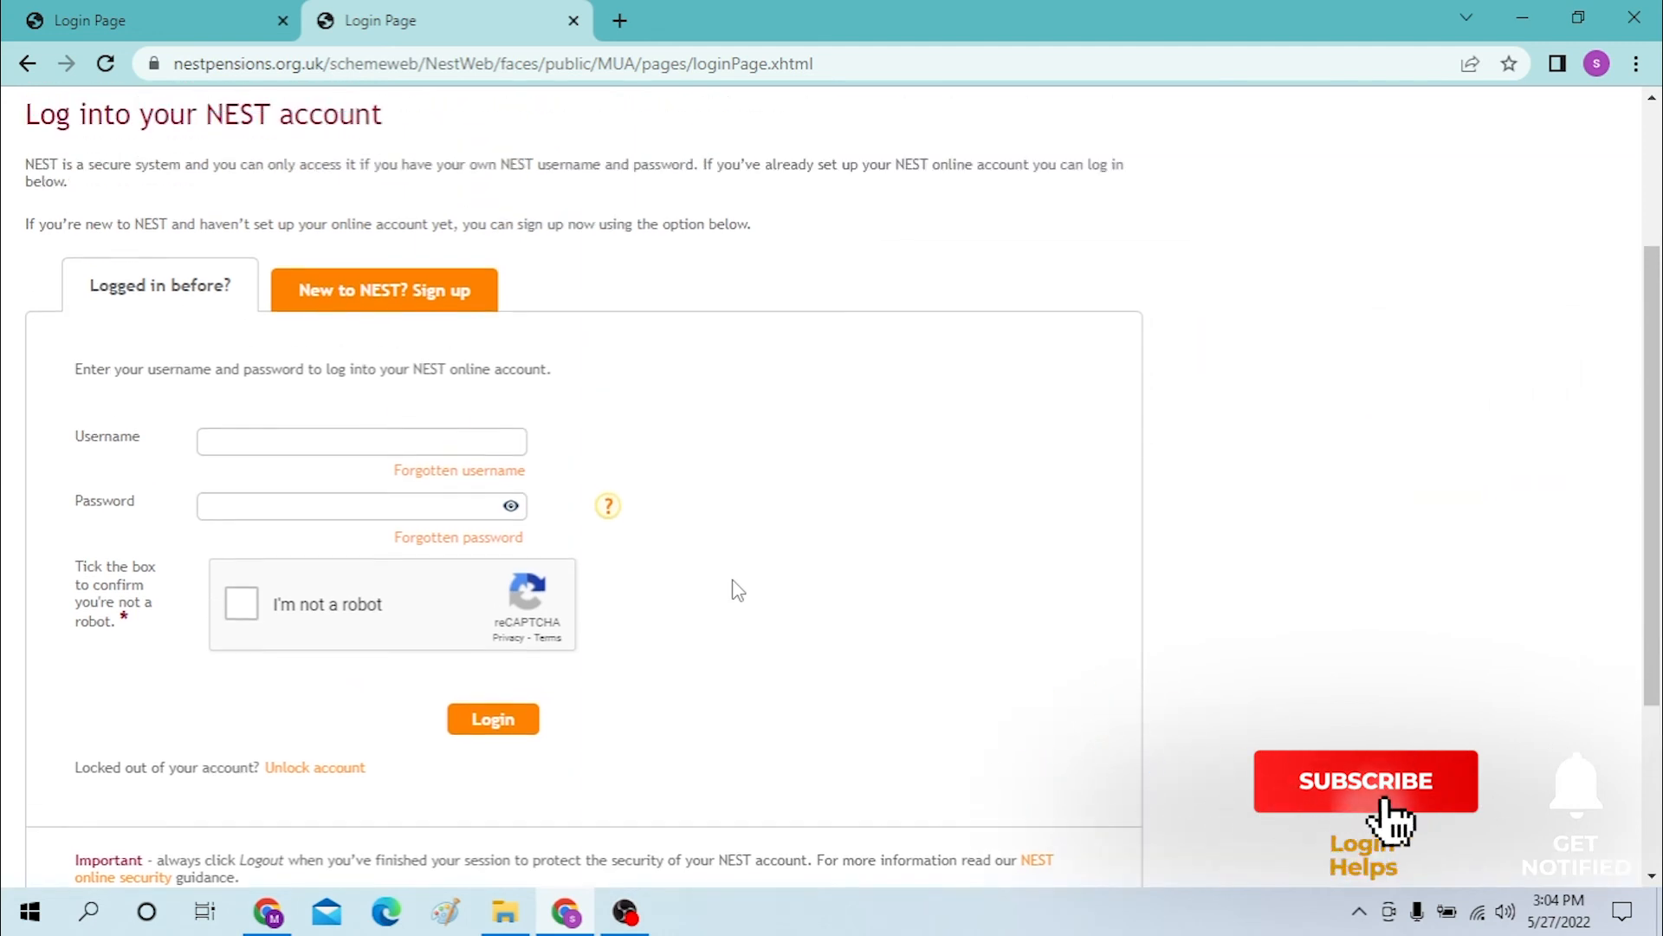
scroll(737, 590, up, 3)
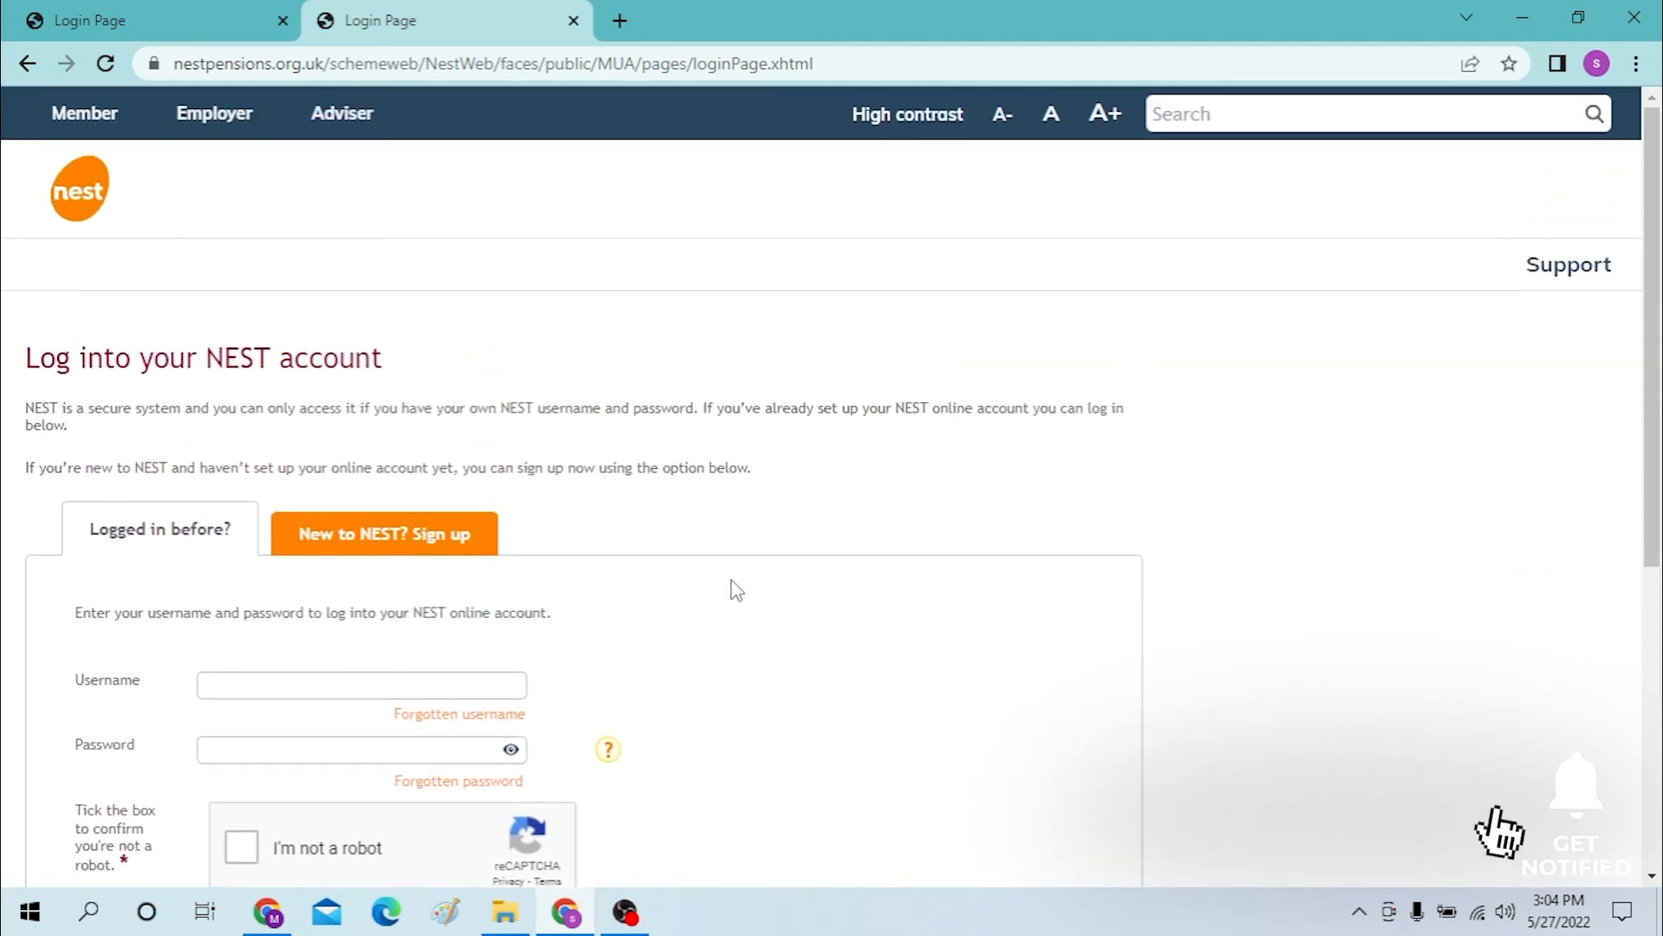
scroll(727, 593, down, 1)
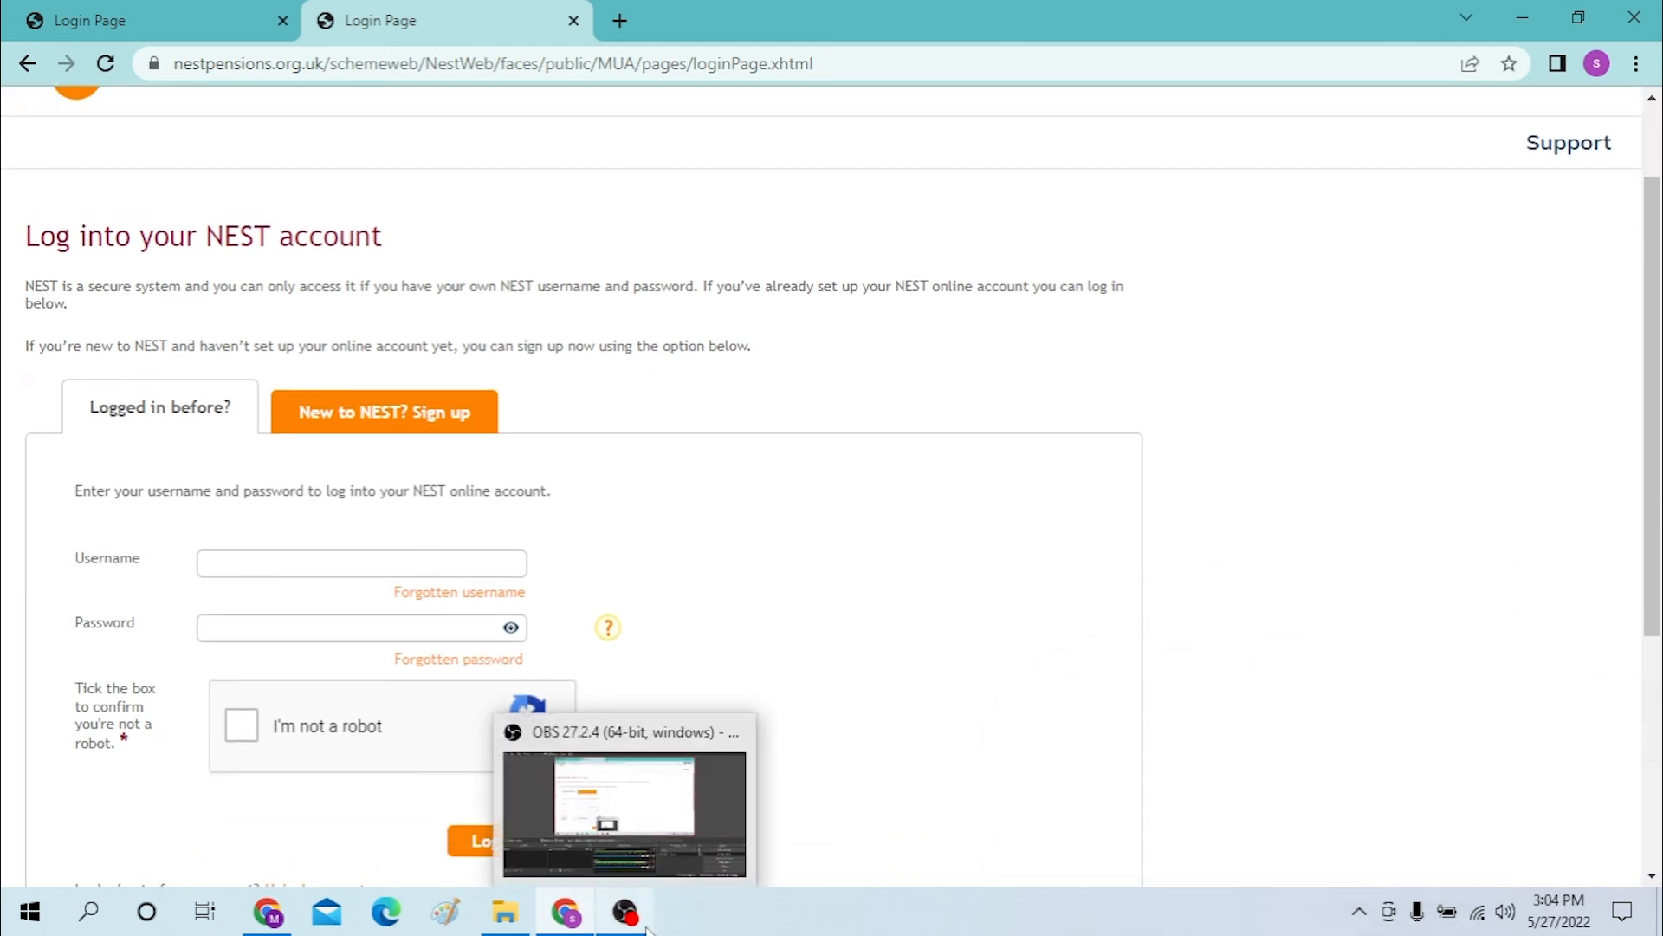